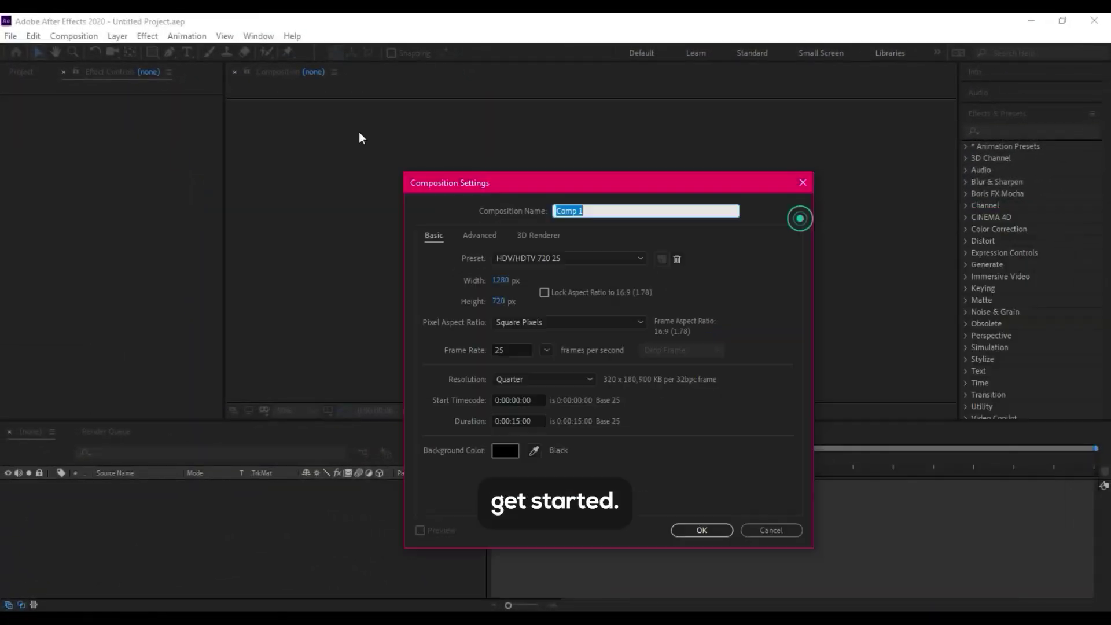
# Step: Confirm the 1280×720, 25 fps, 15-second black-background composition settings to create Comp 1
pyautogui.moveTo(555, 183); pyautogui.dragTo(524, 125)
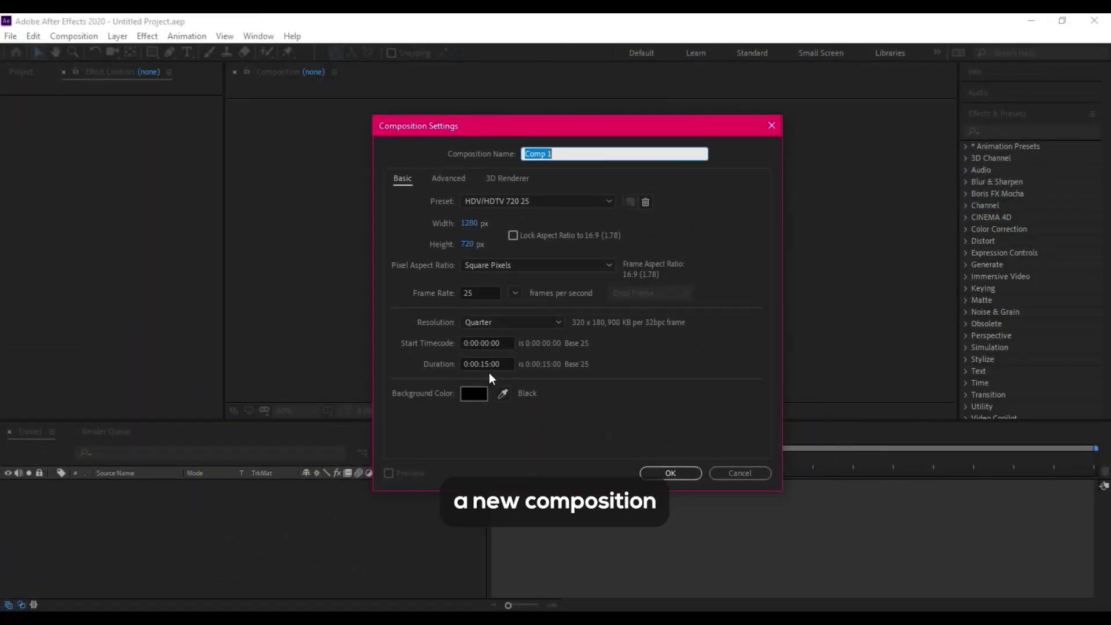
pyautogui.click(677, 471)
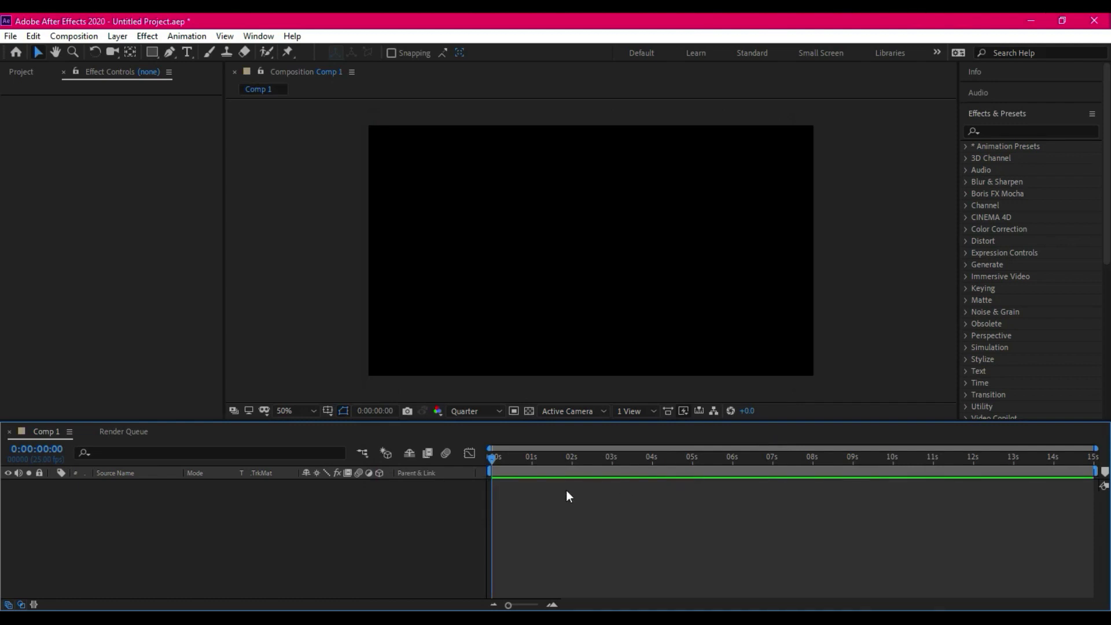
# Step: Create a text layer reading 'Text like threads Animation' and paste it twice more
pyautogui.click(187, 52)
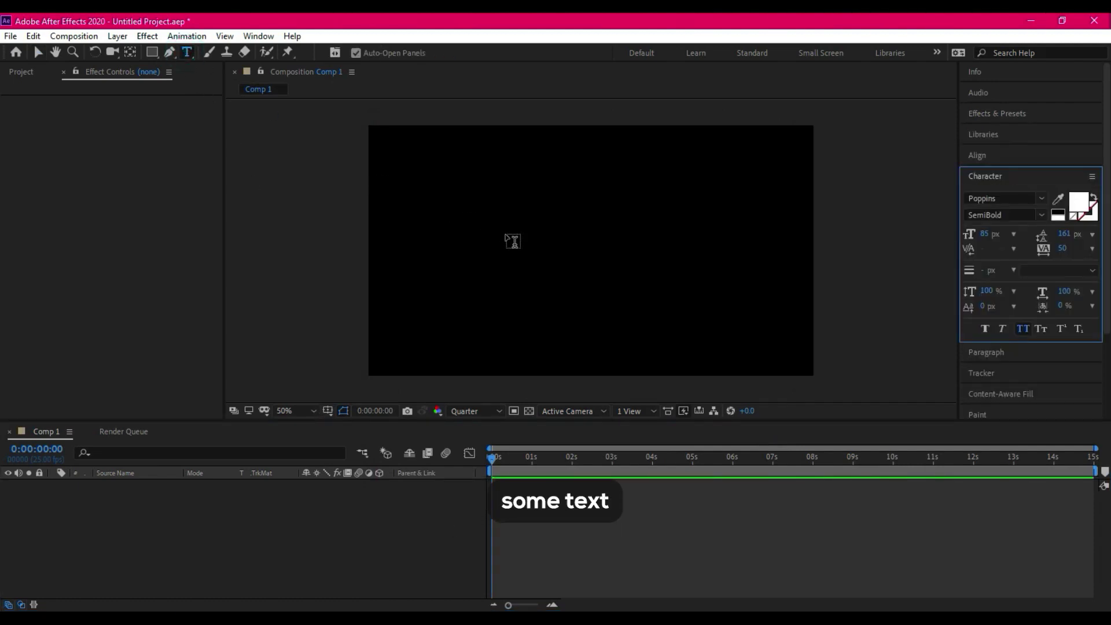
pyautogui.click(500, 227)
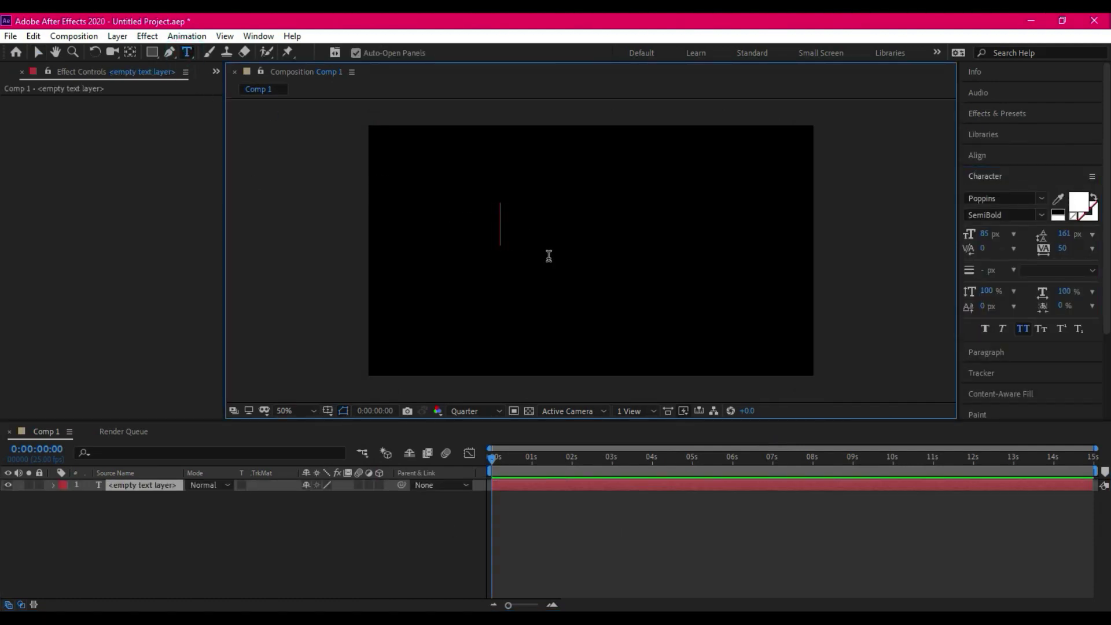
pyautogui.write('Text')
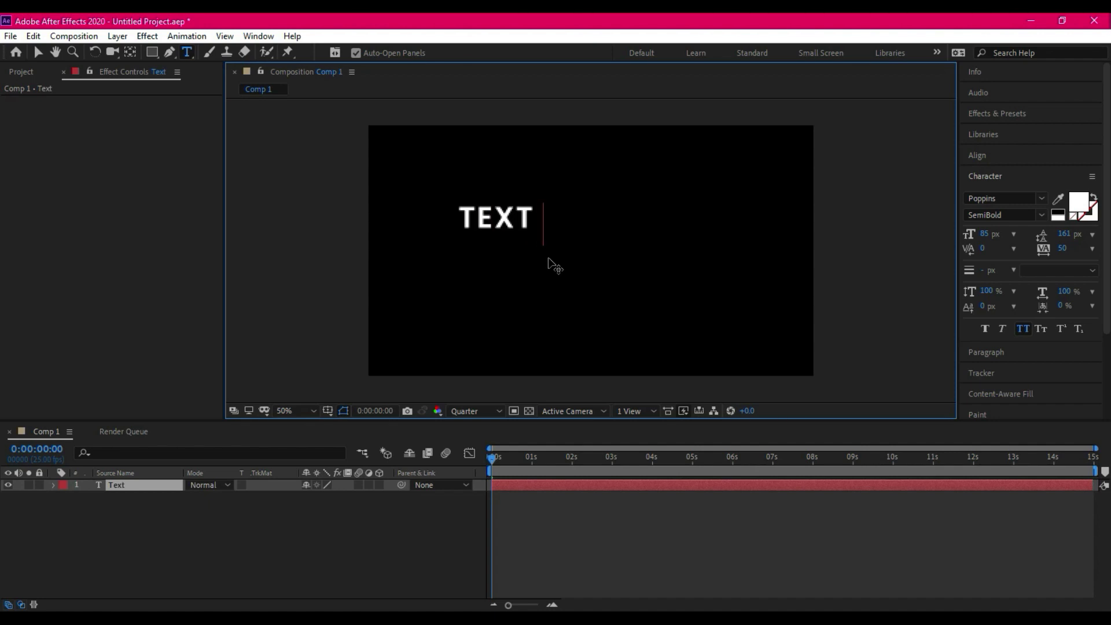
pyautogui.write(' like')
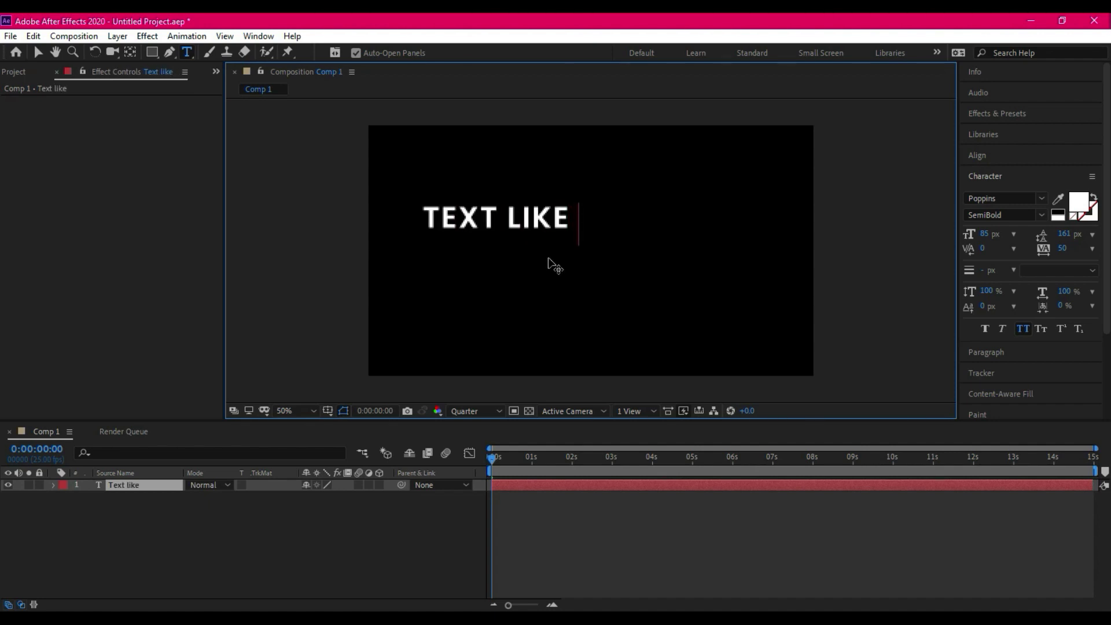
pyautogui.write(' threads A')
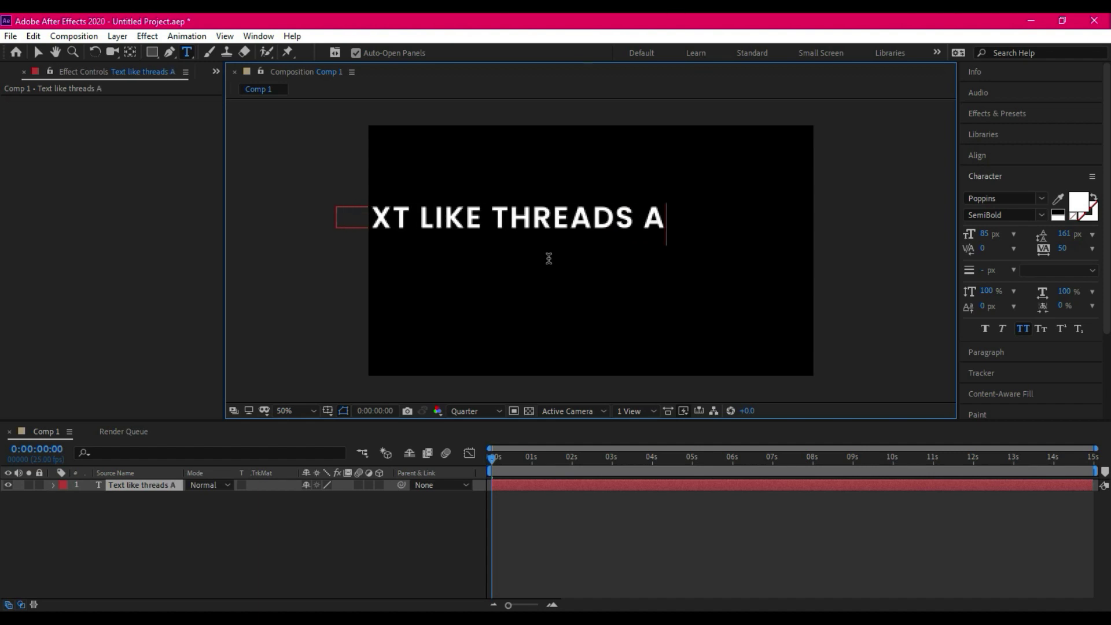
pyautogui.write('ni')
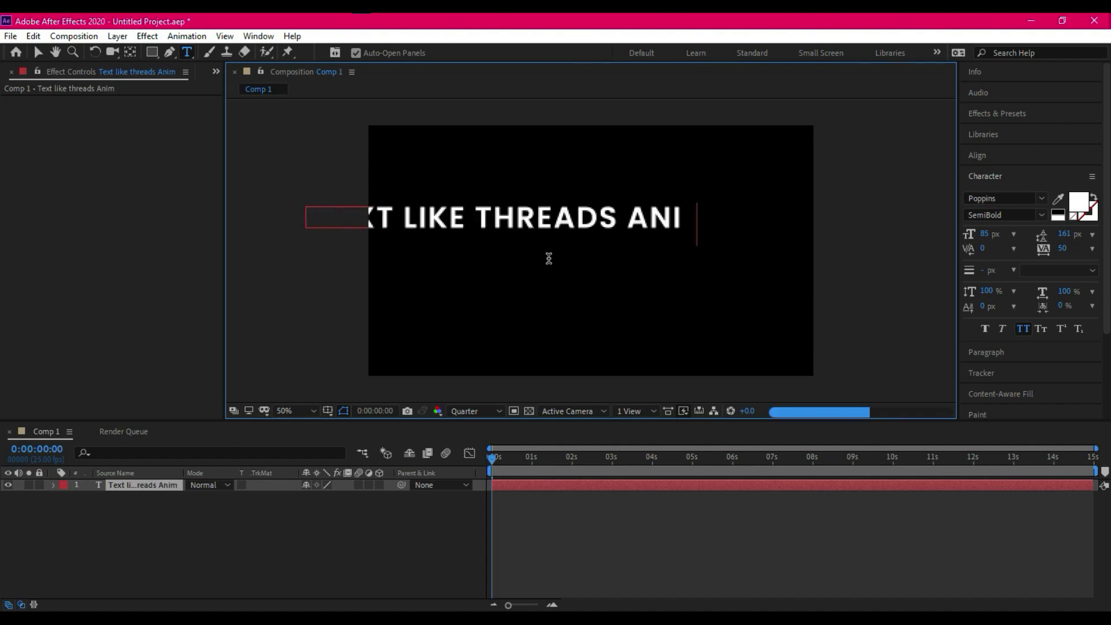
pyautogui.write('mation')
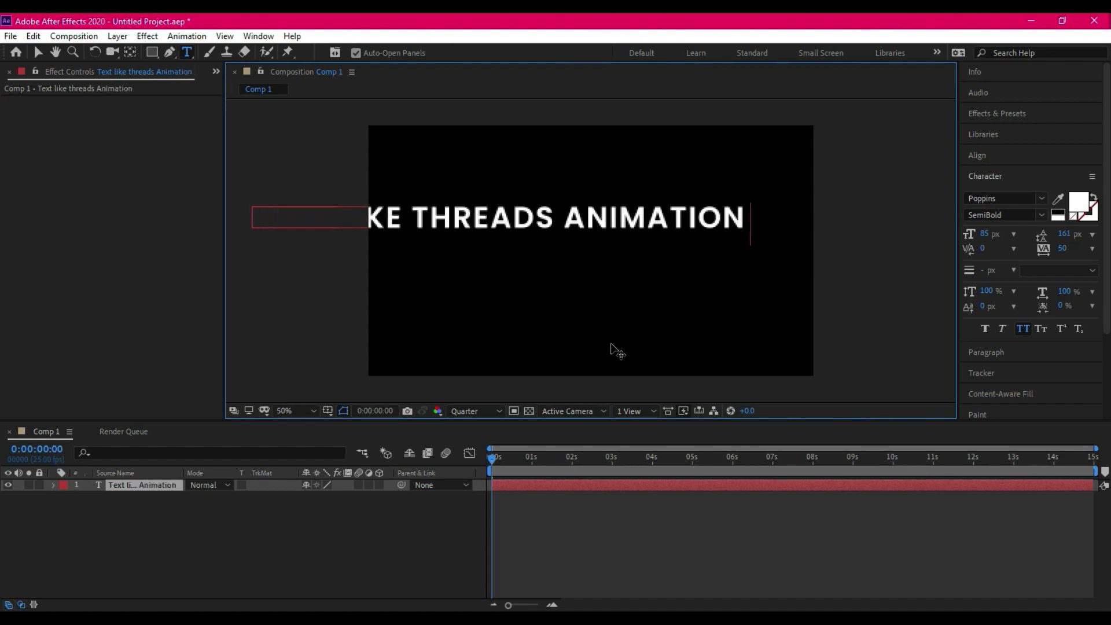
pyautogui.hotkey('ctrl', 'a')
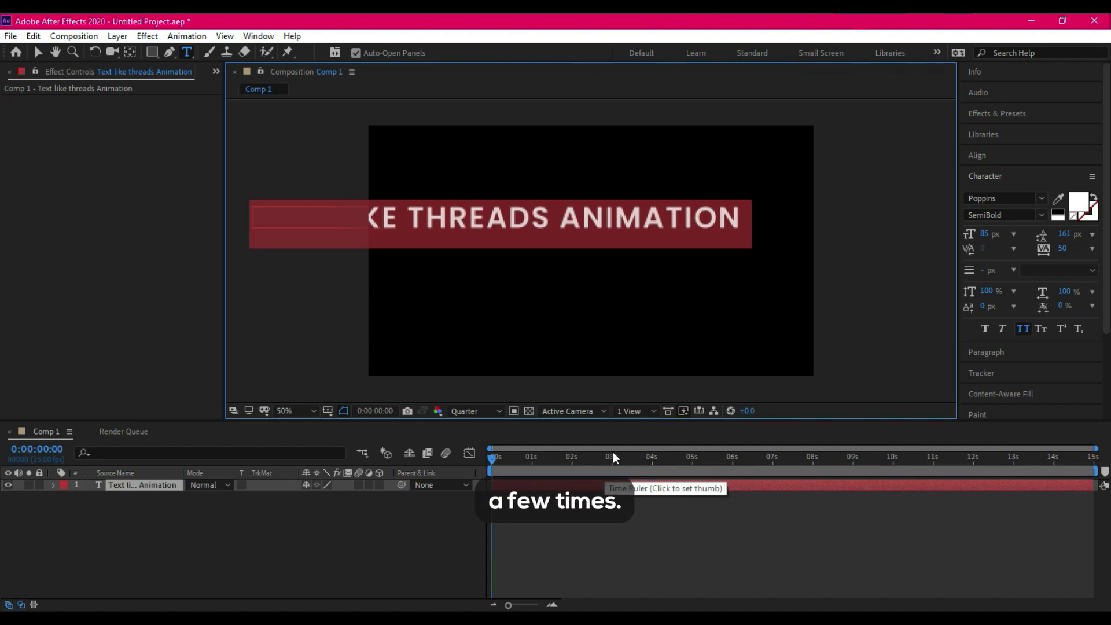
pyautogui.hotkey('ctrl', 'v')
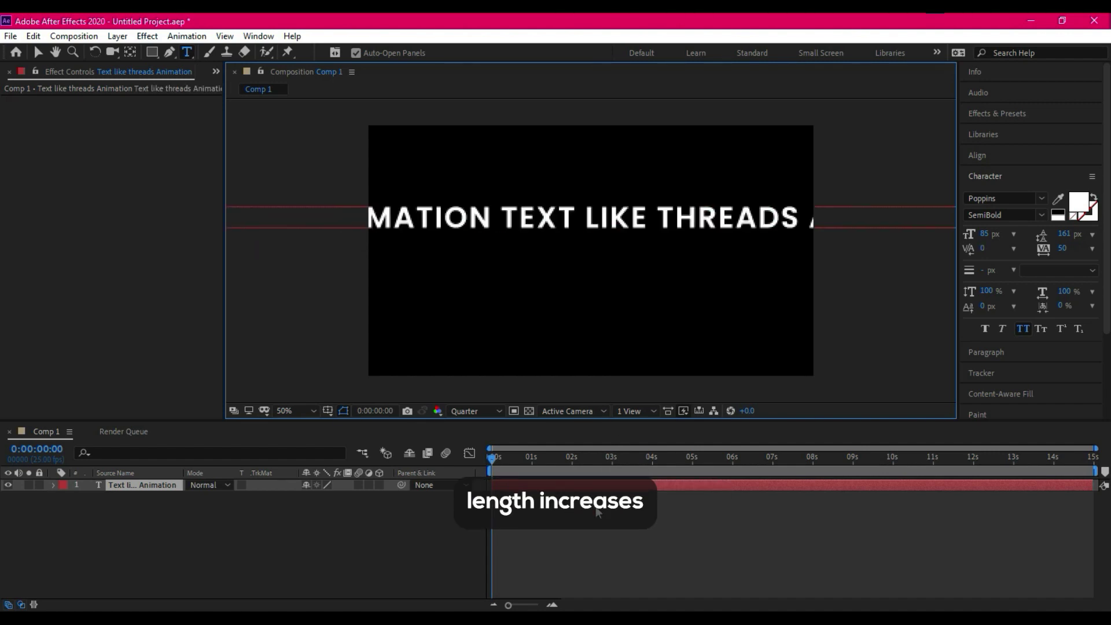
pyautogui.hotkey('ctrl', 'v')
# Step: Move the repeated text to the middle of the frame and keep its layer selected
pyautogui.click(38, 52)
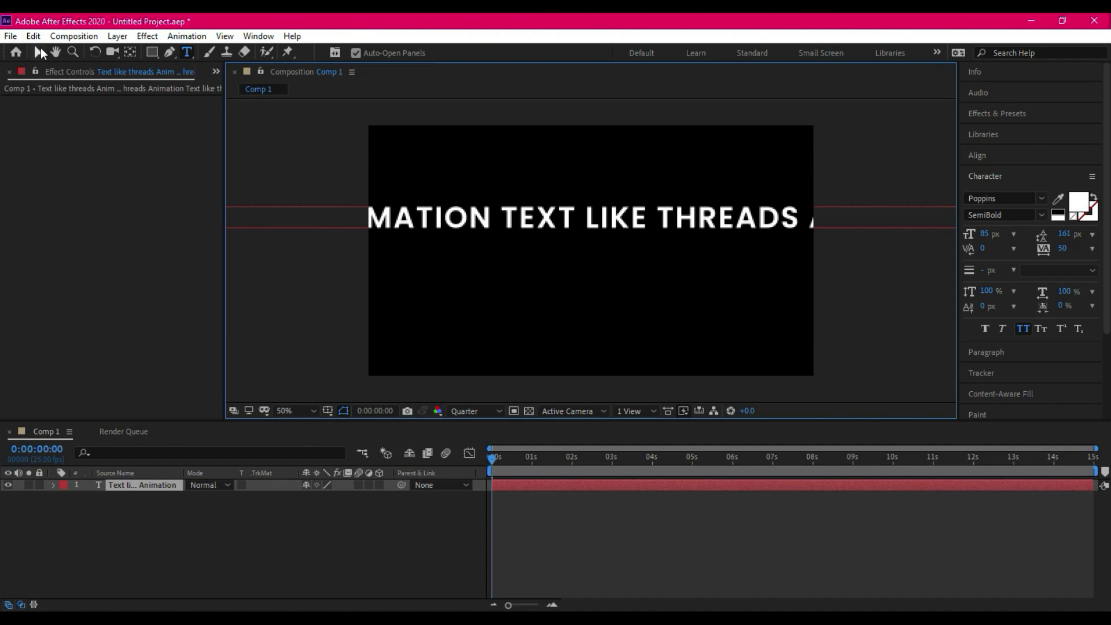
pyautogui.moveTo(656, 221); pyautogui.dragTo(668, 244)
pyautogui.press('Return')
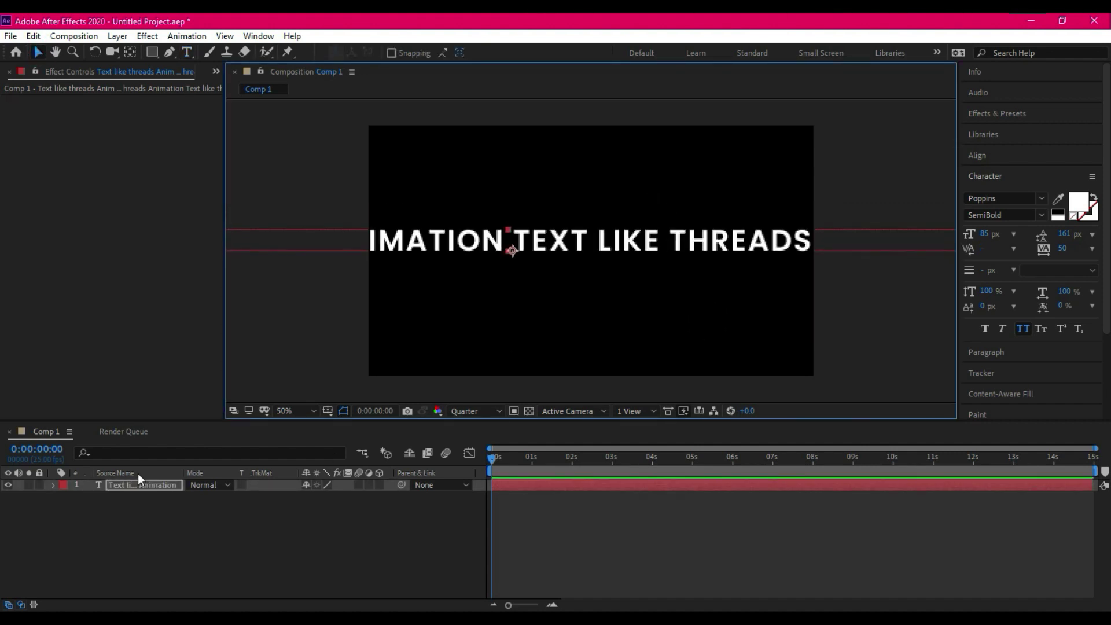
pyautogui.click(130, 486)
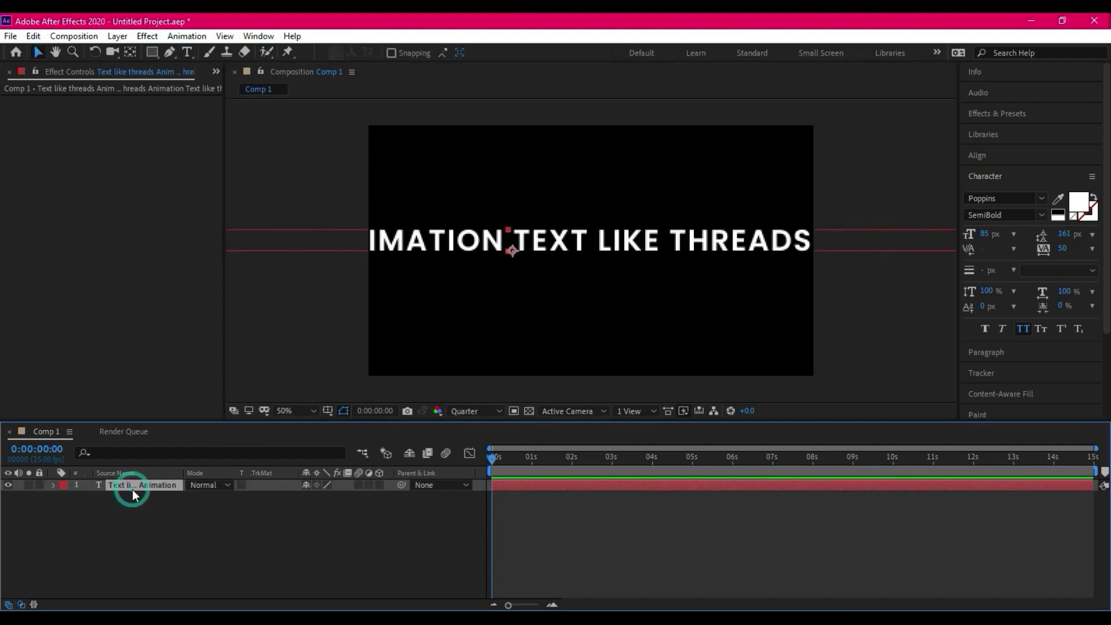
# Step: Draw an open wavy Pen mask across the text layer, from left of frame to past the right edge
pyautogui.click(170, 52)
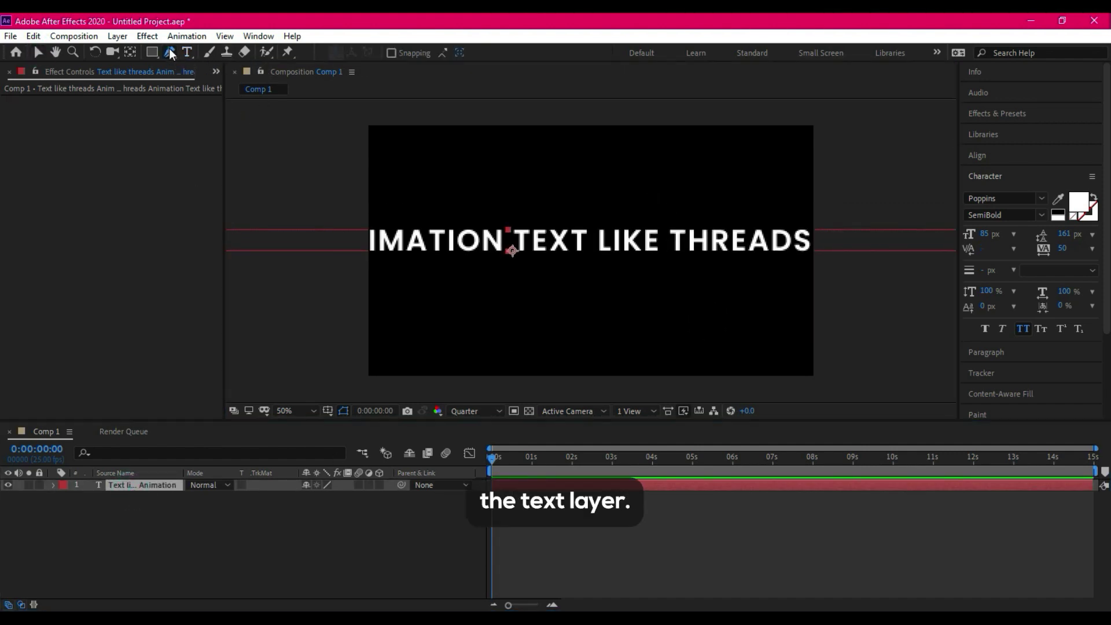
pyautogui.click(349, 278)
pyautogui.moveTo(611, 260); pyautogui.dragTo(651, 284)
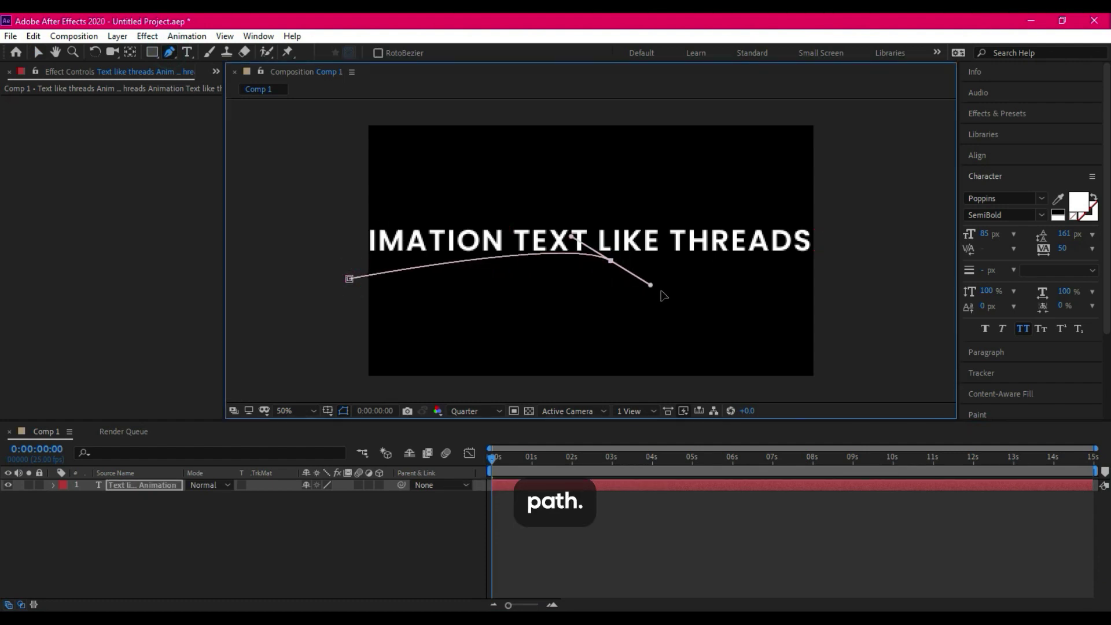
pyautogui.click(685, 297)
pyautogui.moveTo(834, 295); pyautogui.dragTo(904, 253)
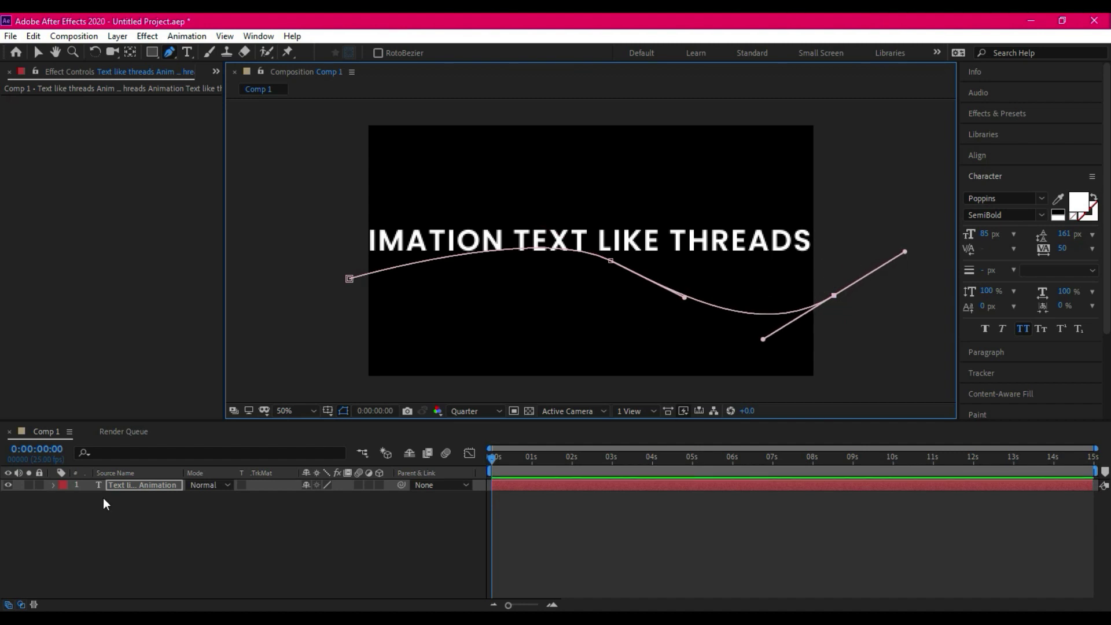
# Step: Set the text layer's Path Options path to Mask 1, then collapse and deselect the layer
pyautogui.click(53, 484)
pyautogui.click(65, 498)
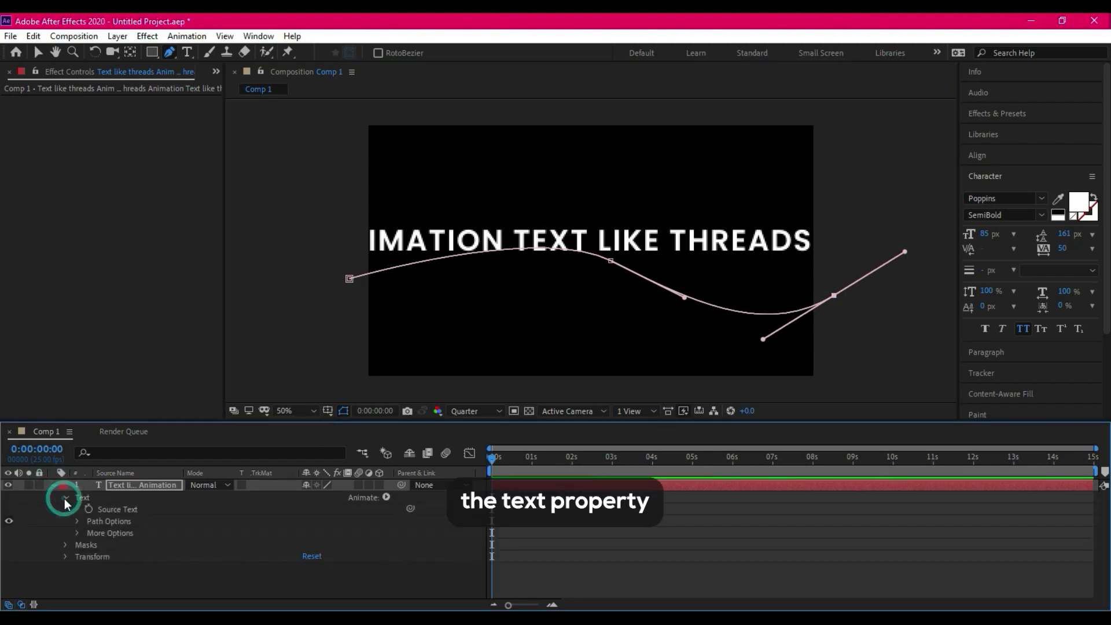
pyautogui.click(76, 521)
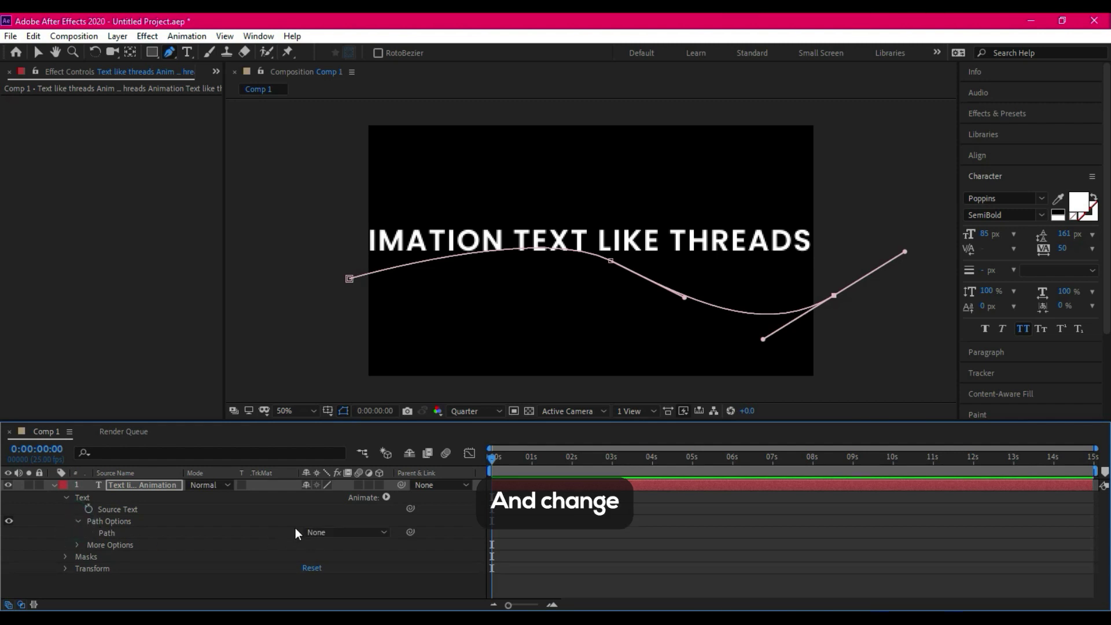
pyautogui.click(327, 535)
pyautogui.click(328, 562)
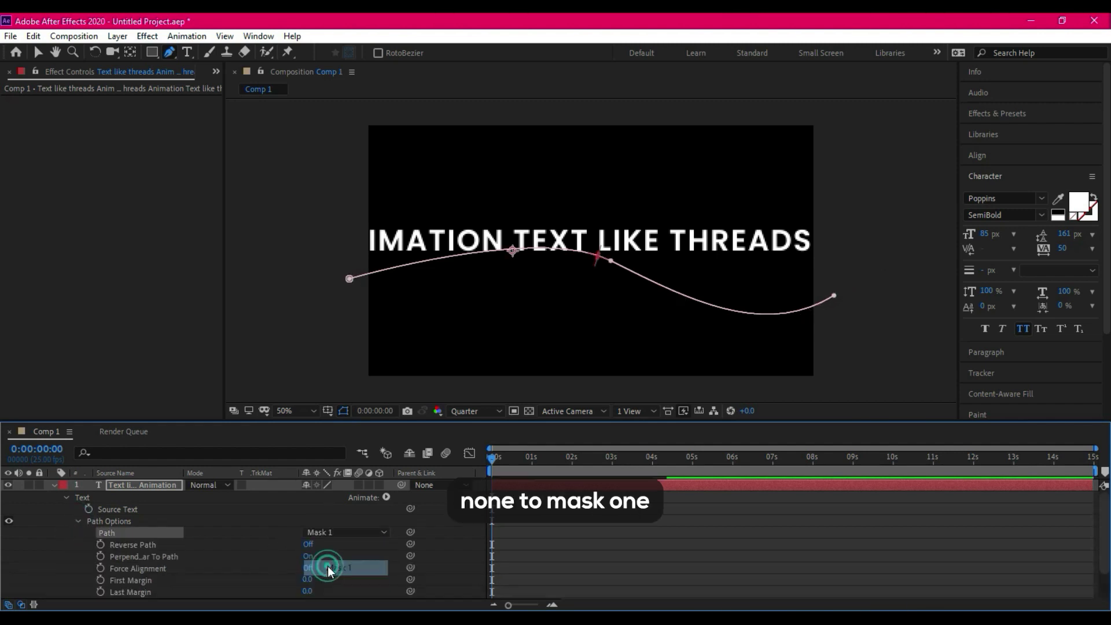
pyautogui.click(53, 484)
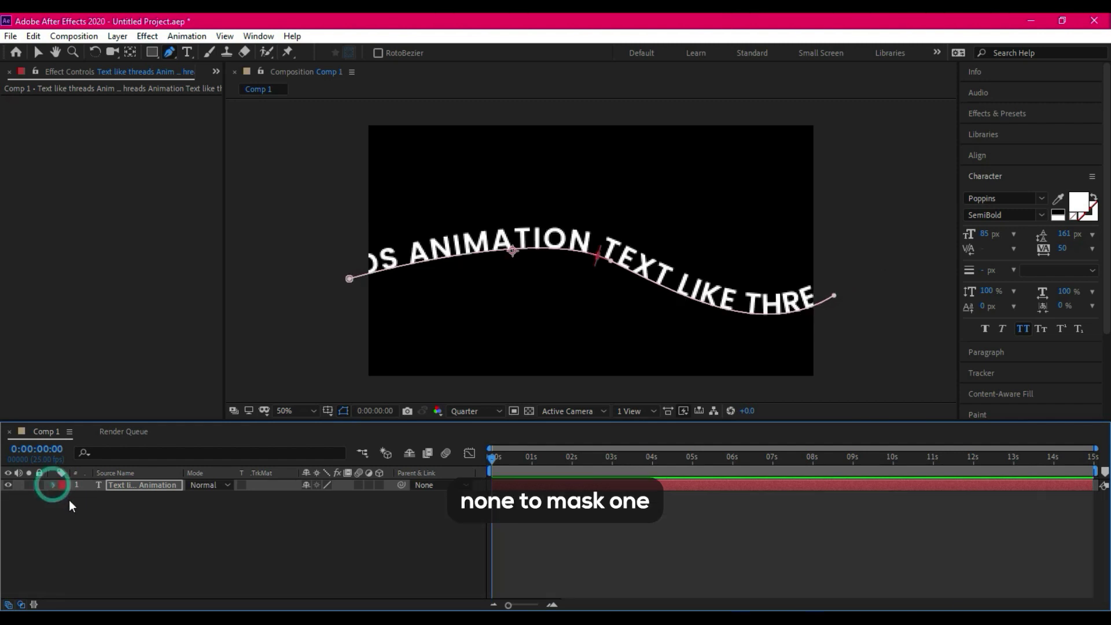
pyautogui.click(174, 518)
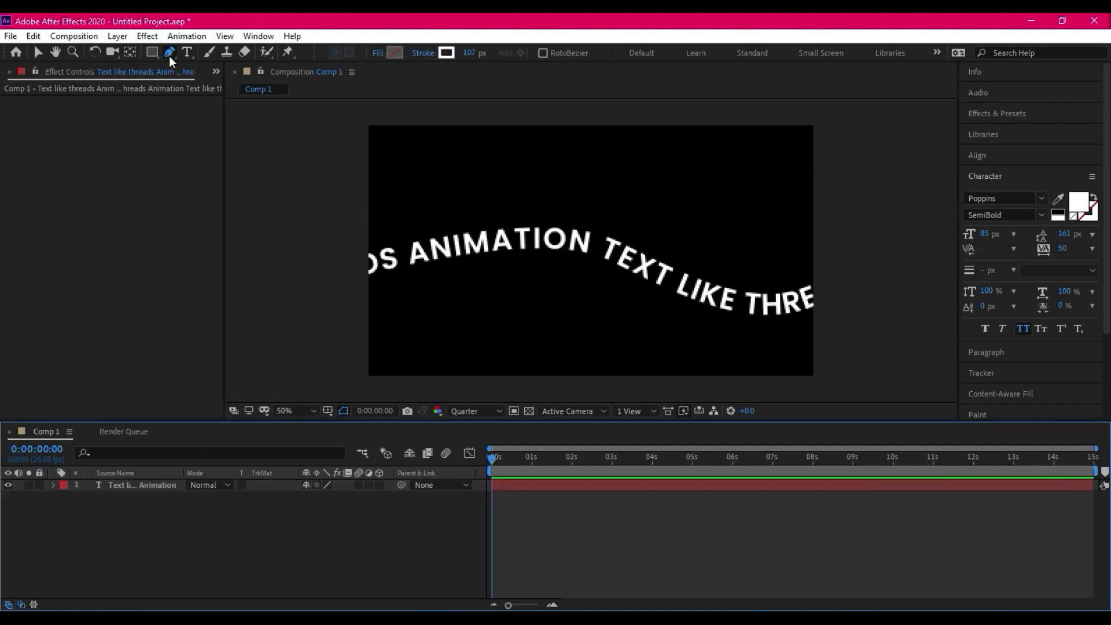
# Step: Pen a second wavy line below the text and move Shape Layer 1 under the text layer
pyautogui.click(357, 354)
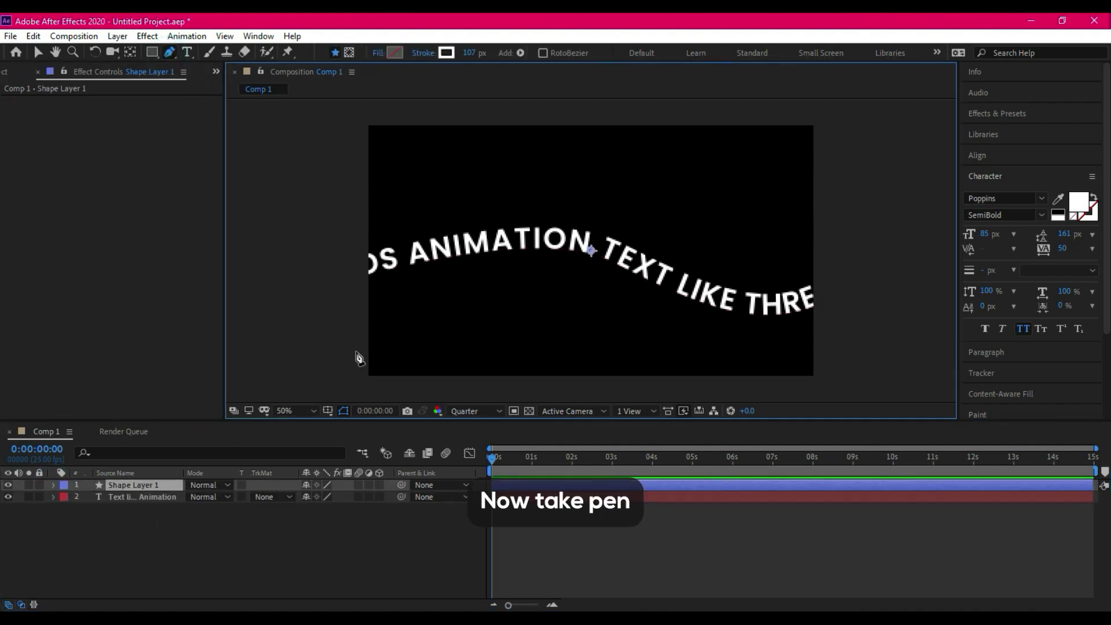
pyautogui.moveTo(591, 336); pyautogui.dragTo(709, 374)
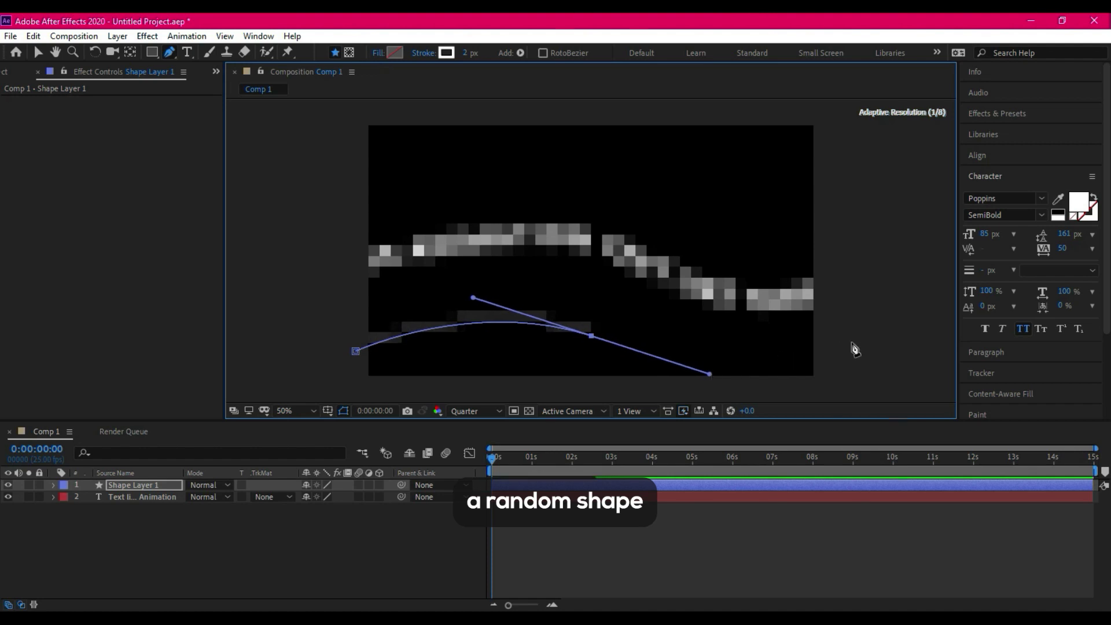
pyautogui.moveTo(878, 325); pyautogui.dragTo(910, 285)
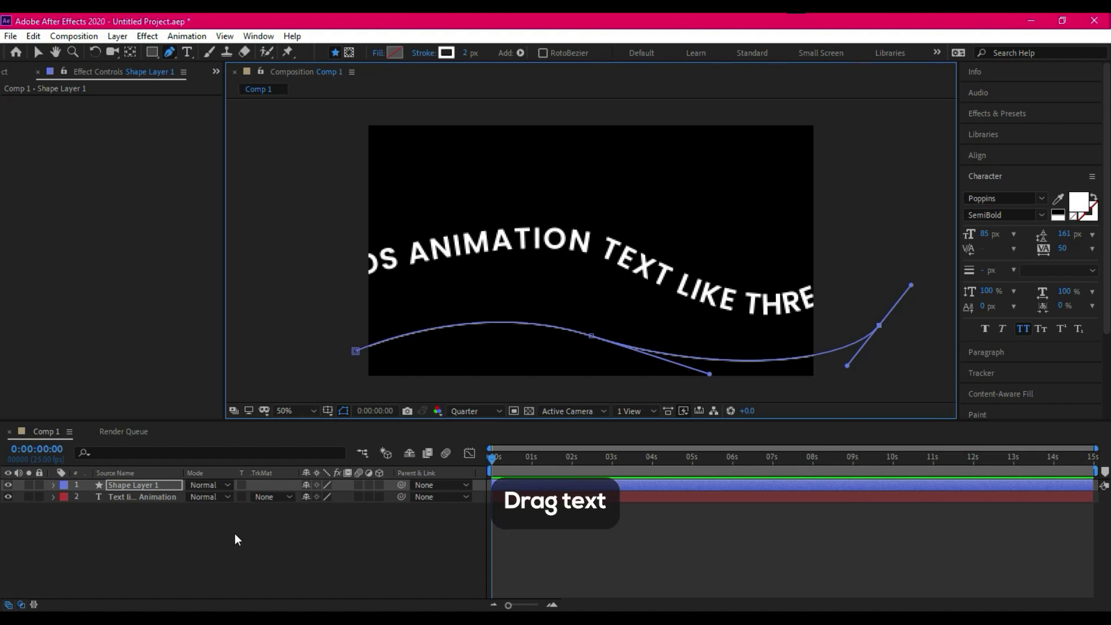
pyautogui.click(131, 499)
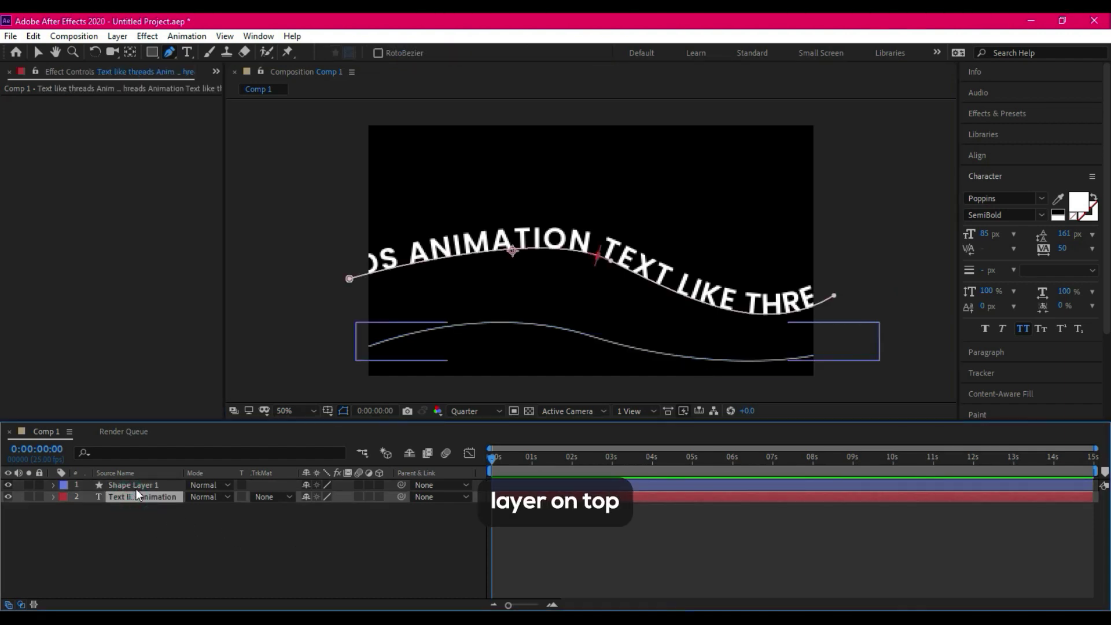
pyautogui.moveTo(138, 486); pyautogui.dragTo(154, 515)
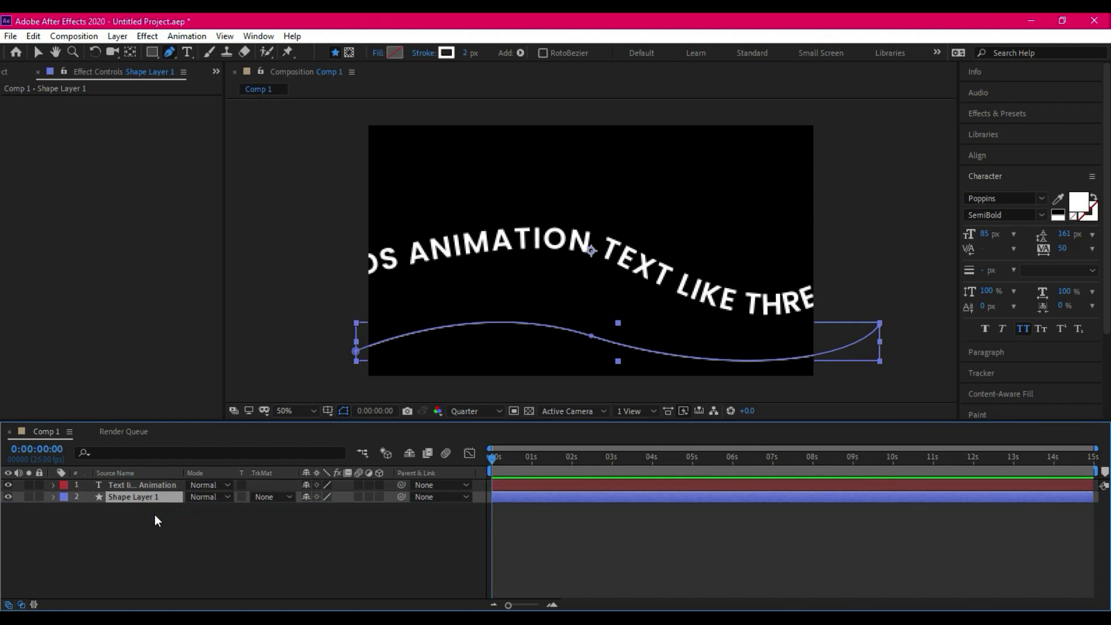
# Step: Reveal Shape 1's Path property and the text layer's Mask Path in the timeline
pyautogui.click(52, 498)
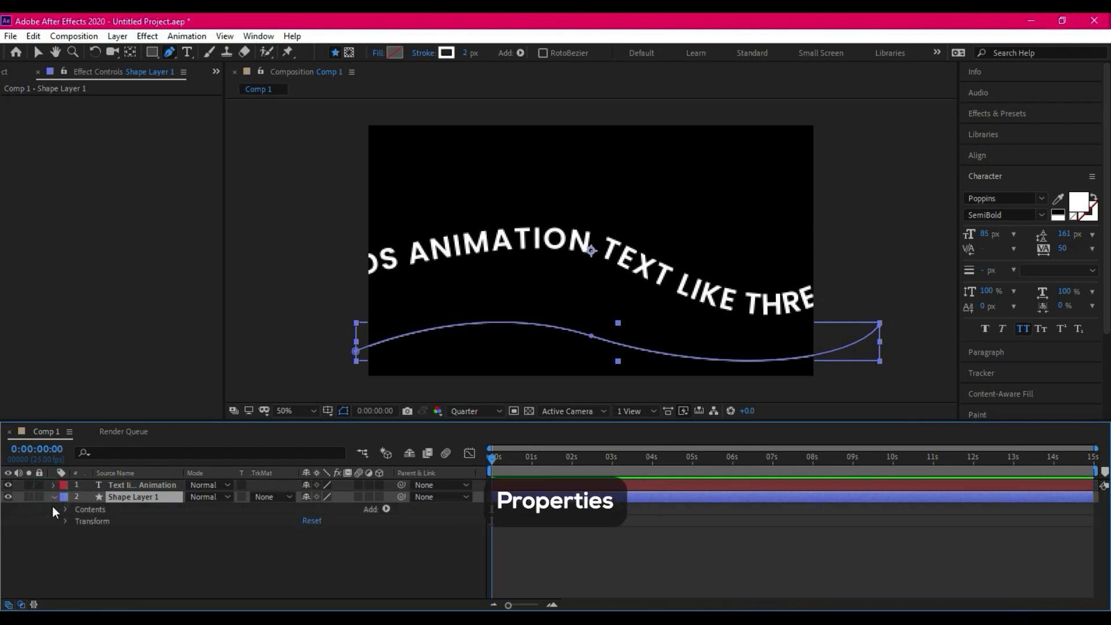
pyautogui.click(66, 508)
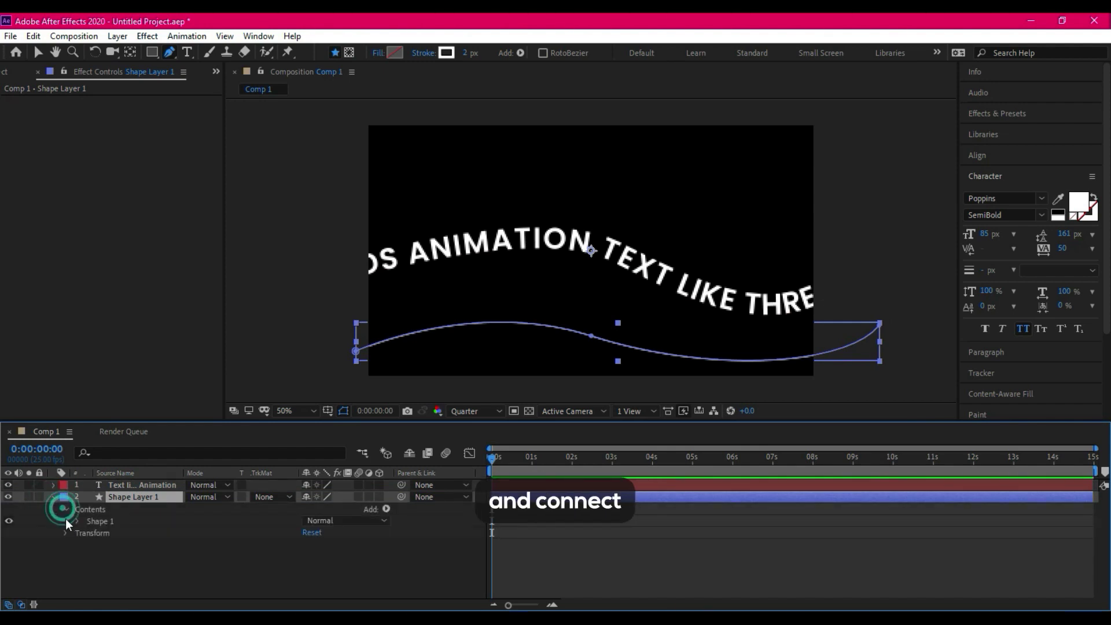
pyautogui.click(76, 520)
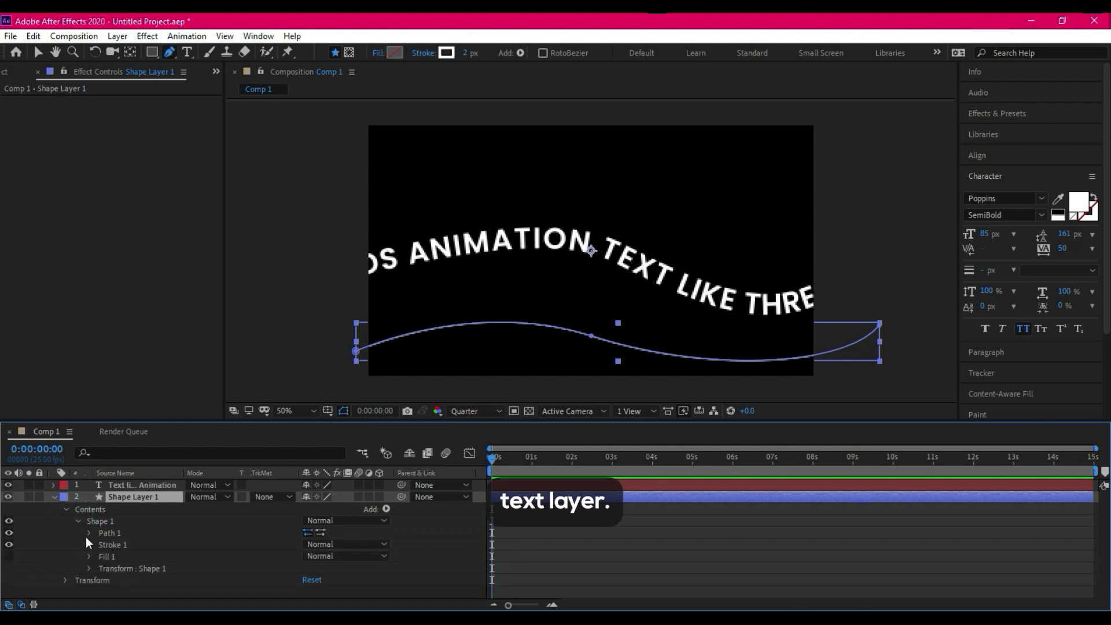
pyautogui.click(89, 533)
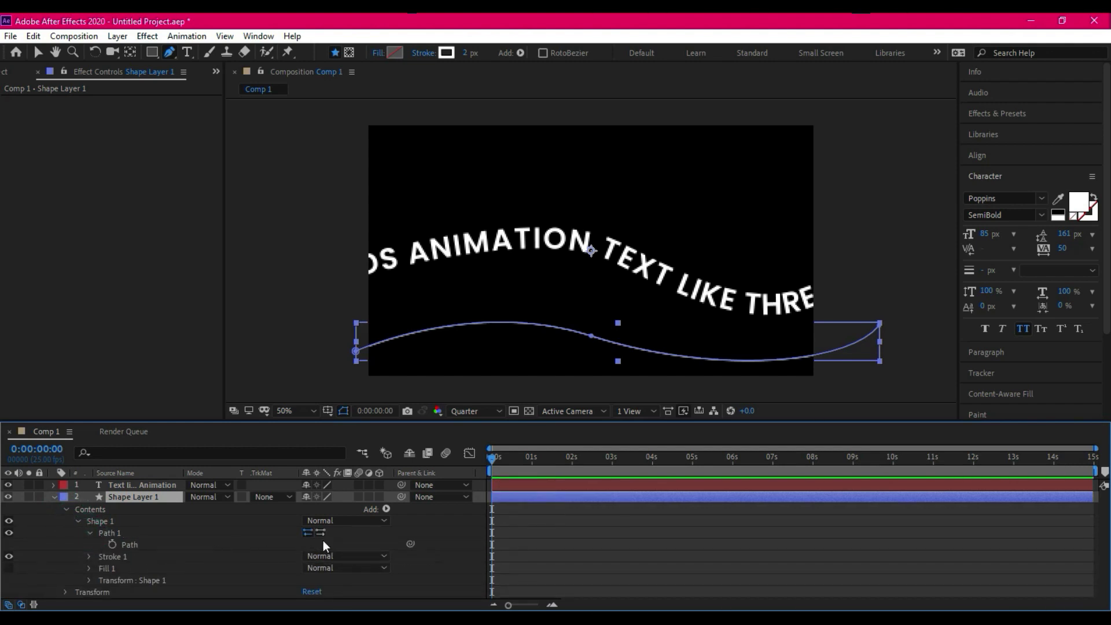
pyautogui.click(51, 485)
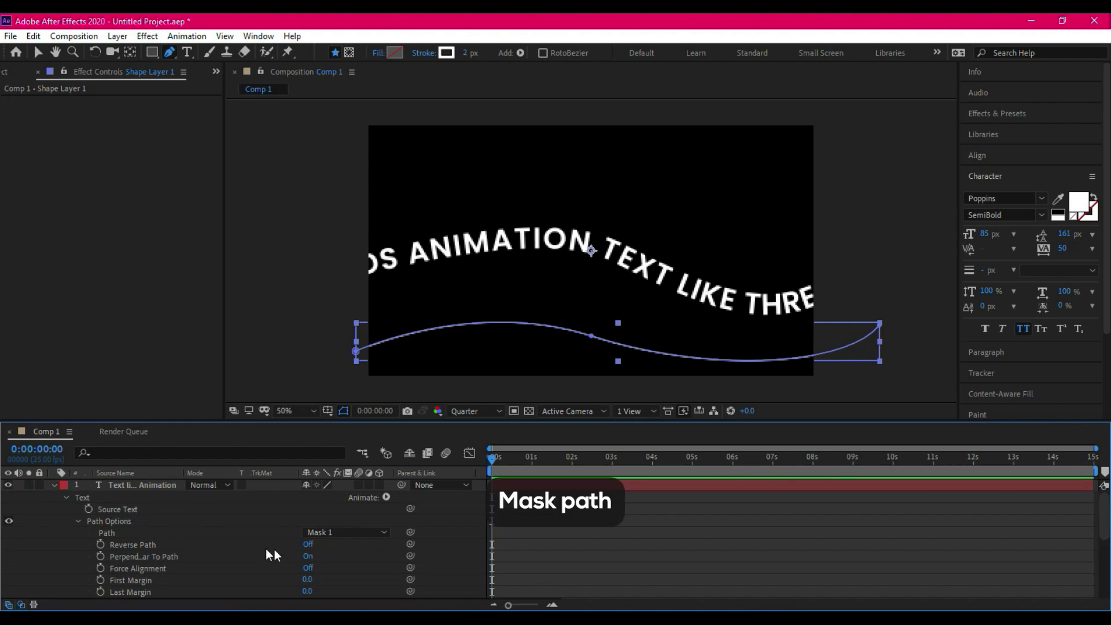
pyautogui.click(114, 533)
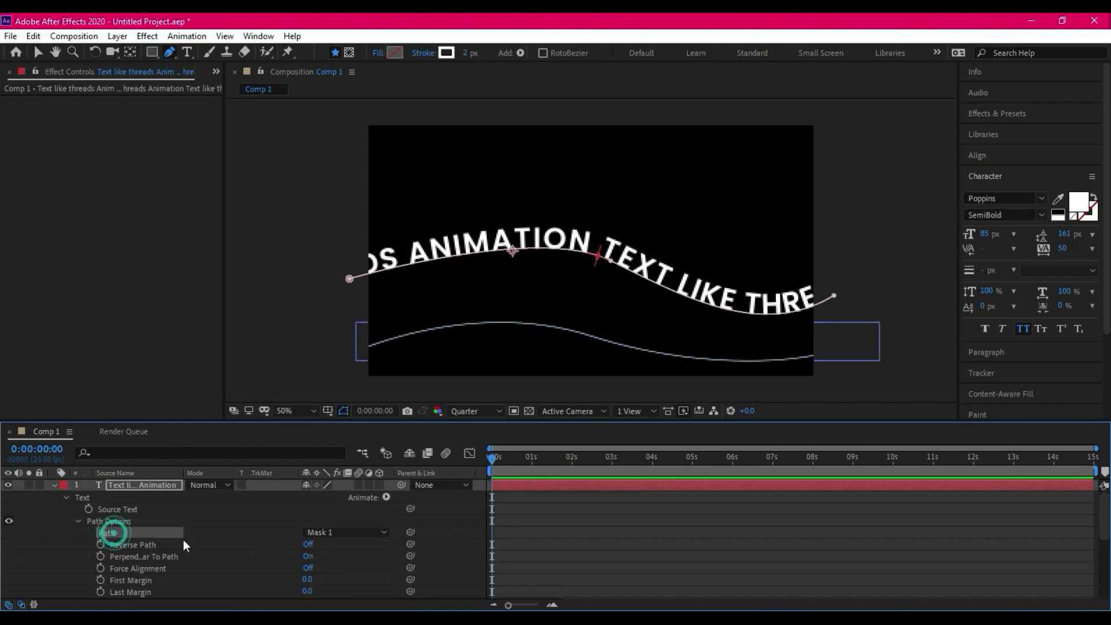
# Step: Pick-whip the shape's Path property to the text layer's Mask Path
pyautogui.scroll(-3, 265, 534)
pyautogui.scroll(-2, 262, 554)
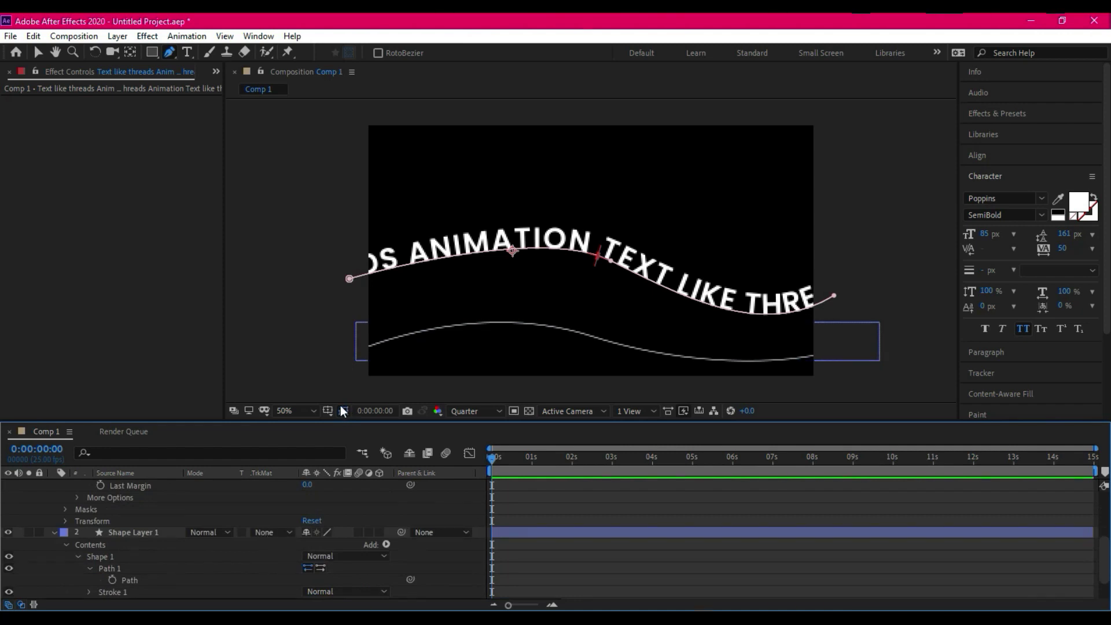
pyautogui.moveTo(327, 420); pyautogui.dragTo(328, 318)
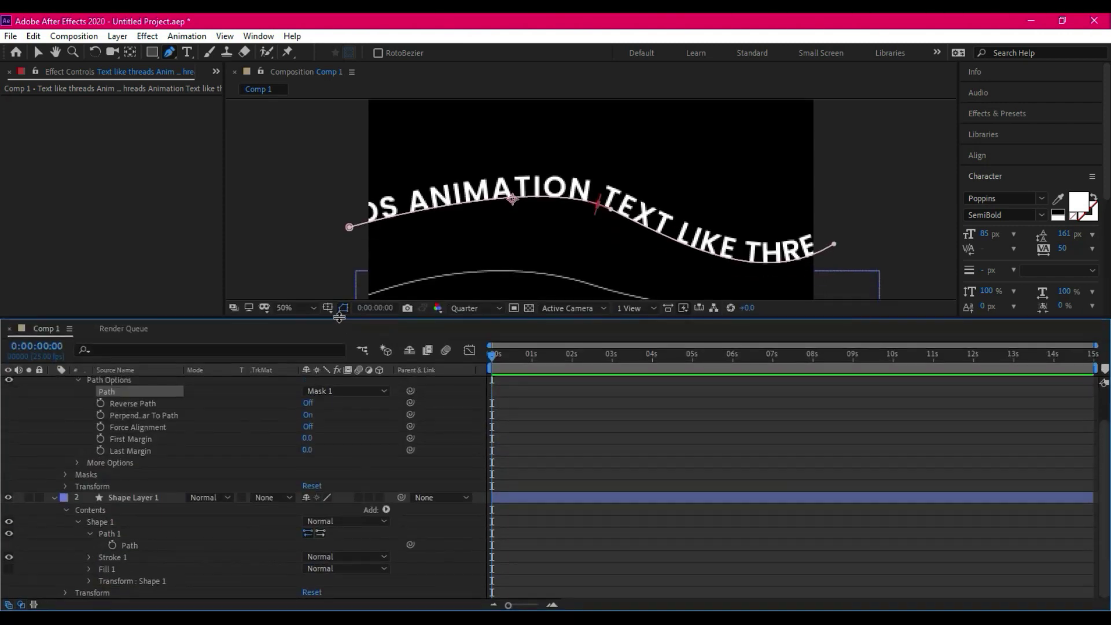
pyautogui.scroll(-1, 215, 515)
pyautogui.scroll(-2, 215, 515)
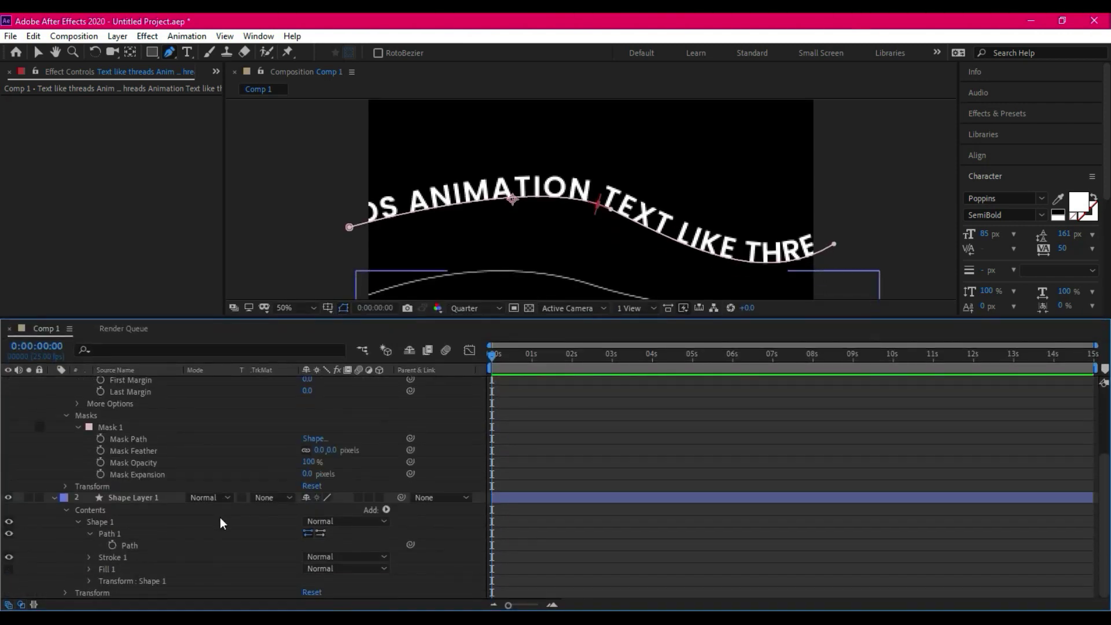
pyautogui.moveTo(410, 545); pyautogui.dragTo(134, 443)
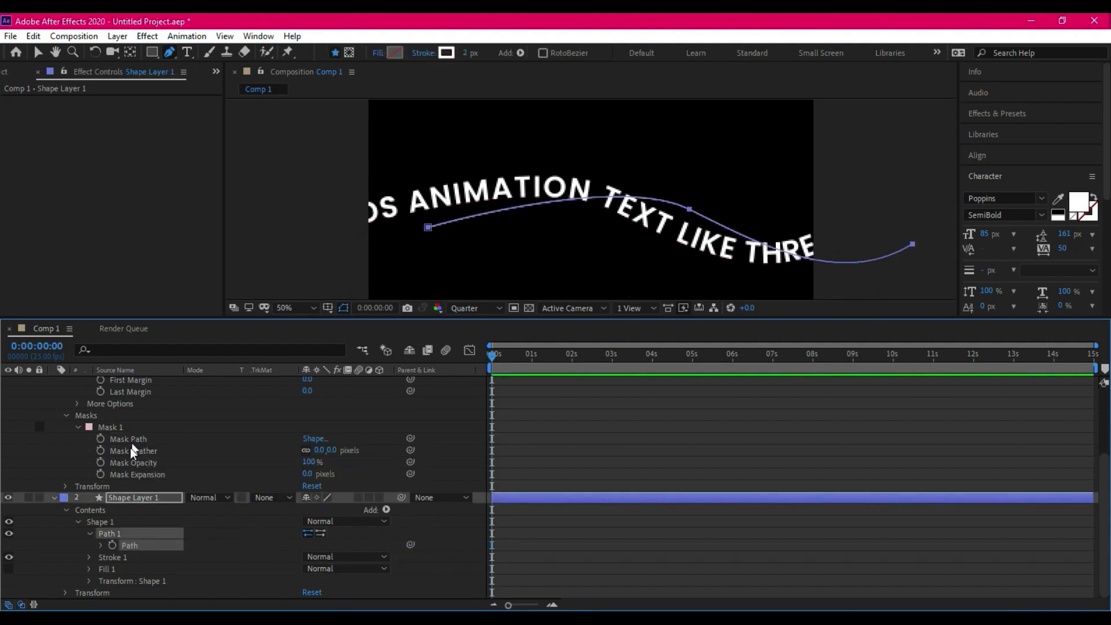
pyautogui.click(38, 54)
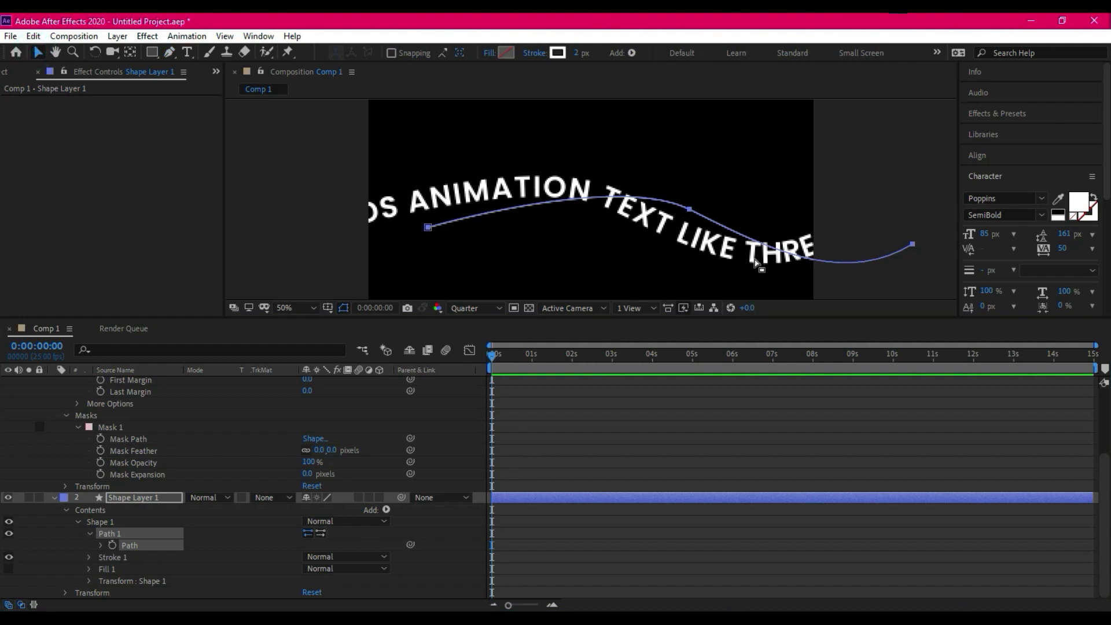
# Step: Shift the wavy line about 130 px left and move the curved text down-left onto it
pyautogui.click(721, 231)
pyautogui.moveTo(600, 197); pyautogui.dragTo(518, 193)
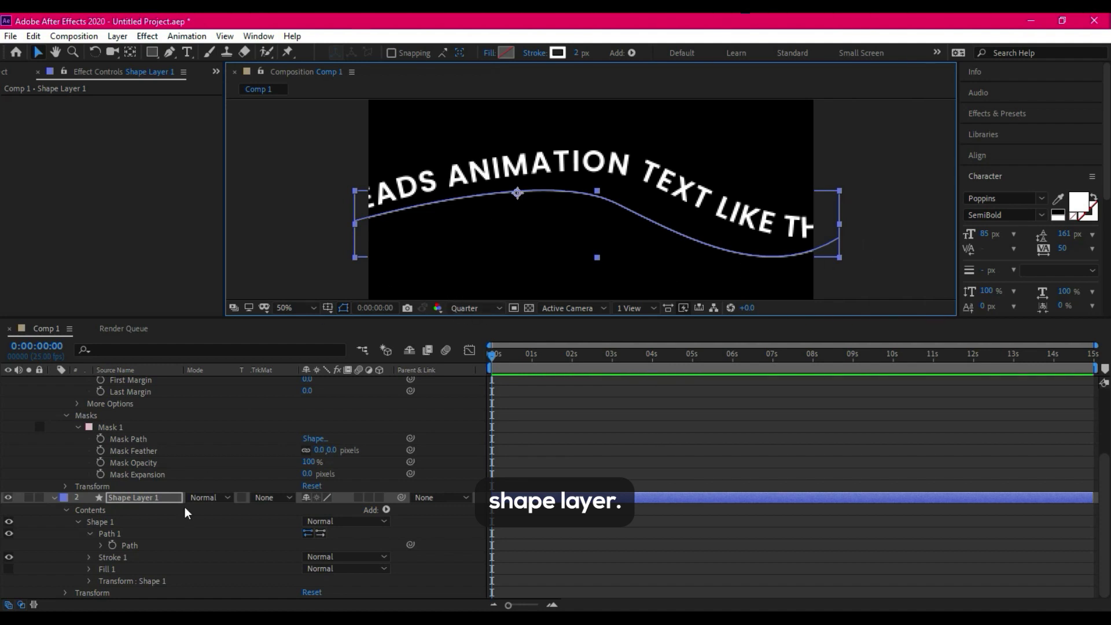
pyautogui.scroll(3, 133, 438)
pyautogui.scroll(5, 140, 442)
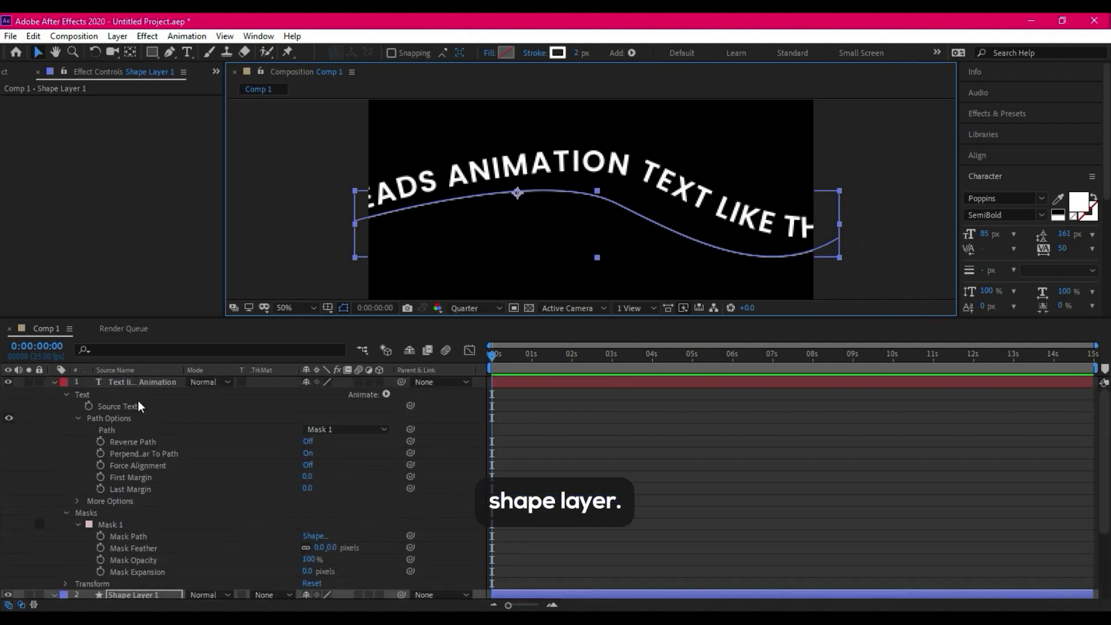
pyautogui.click(145, 382)
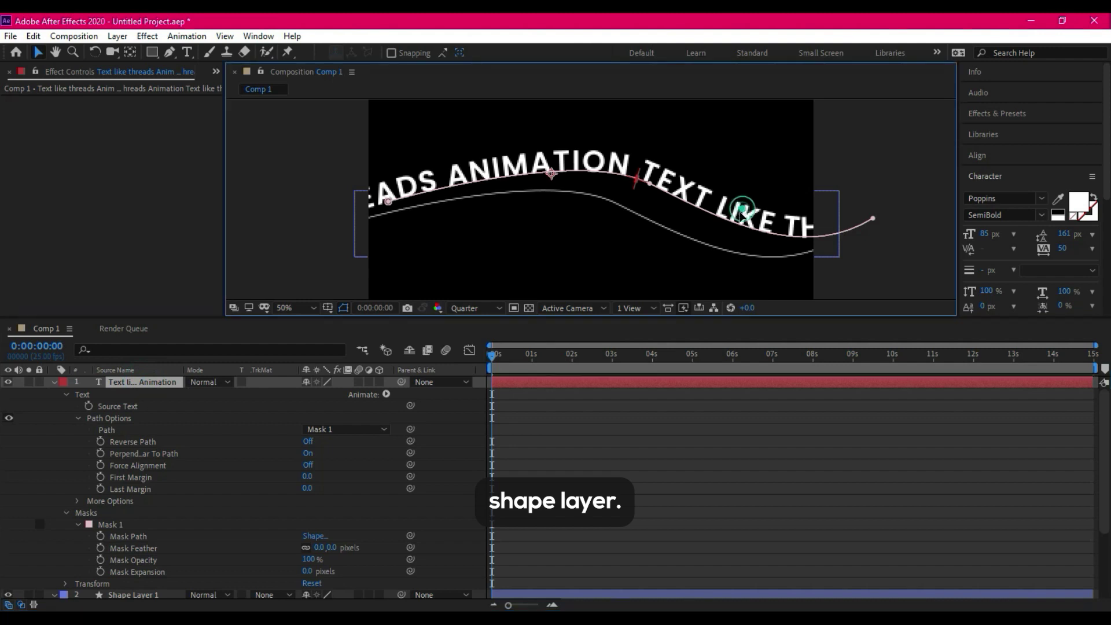
pyautogui.moveTo(755, 206); pyautogui.dragTo(711, 231)
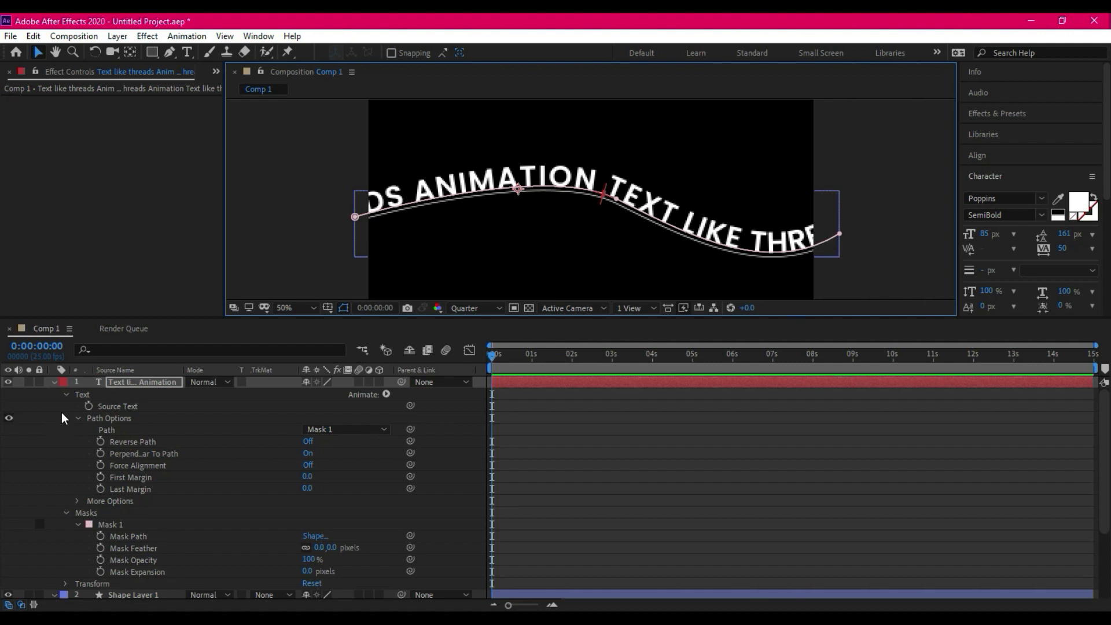
# Step: Widen Shape Layer 1's stroke to about 91 px and raise the ribbon under the text
pyautogui.click(53, 382)
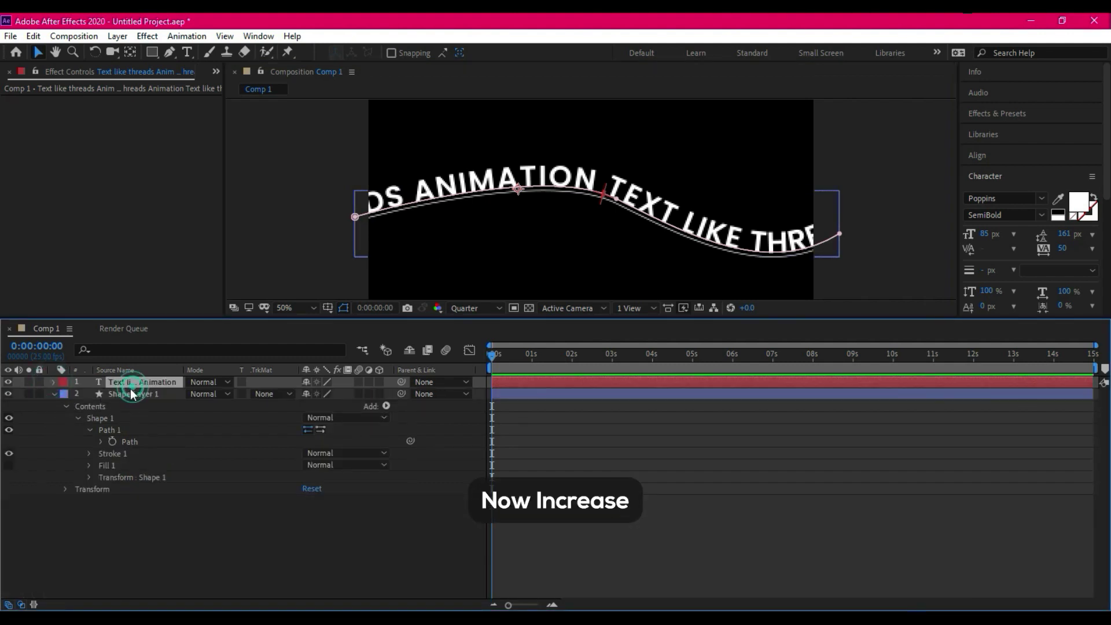
pyautogui.click(110, 394)
pyautogui.click(53, 394)
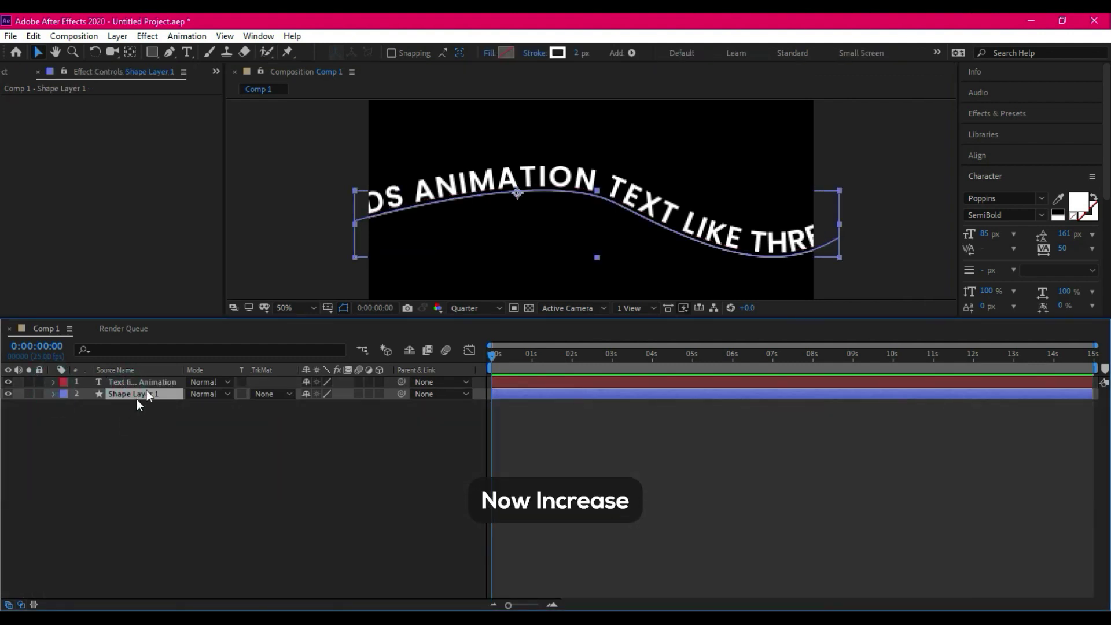
pyautogui.moveTo(577, 52); pyautogui.dragTo(586, 56)
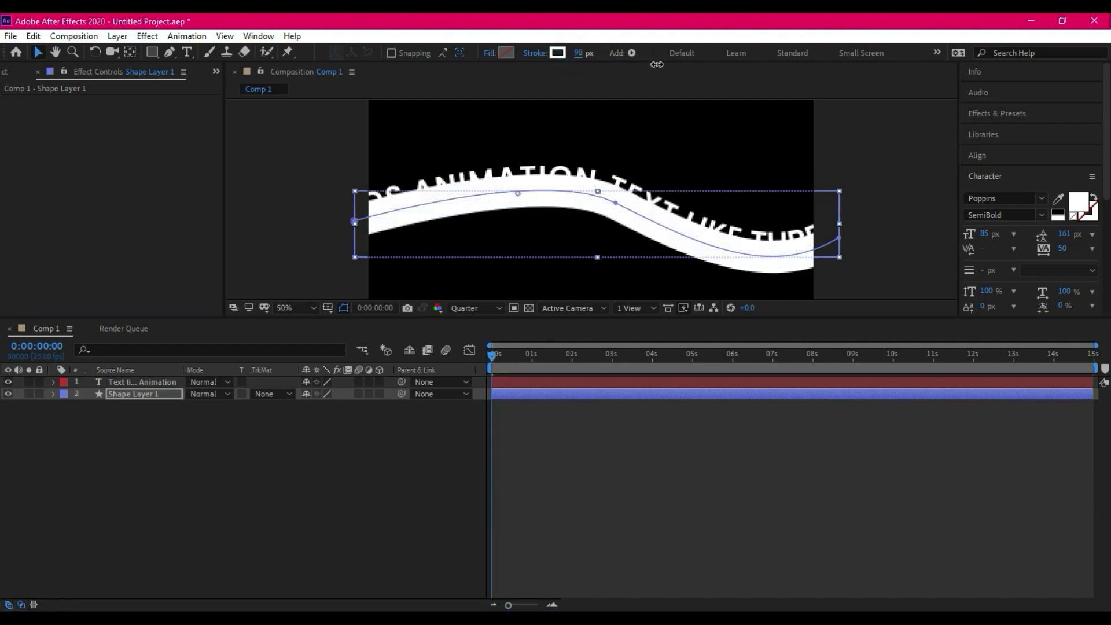
pyautogui.moveTo(585, 55); pyautogui.dragTo(647, 65)
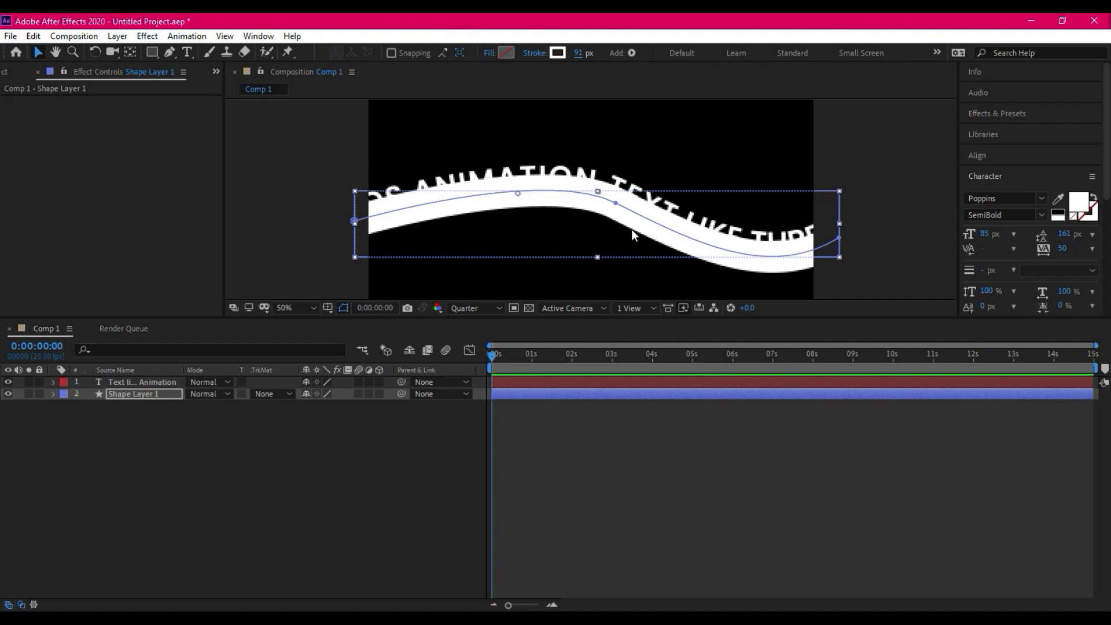
pyautogui.moveTo(633, 225); pyautogui.dragTo(634, 217)
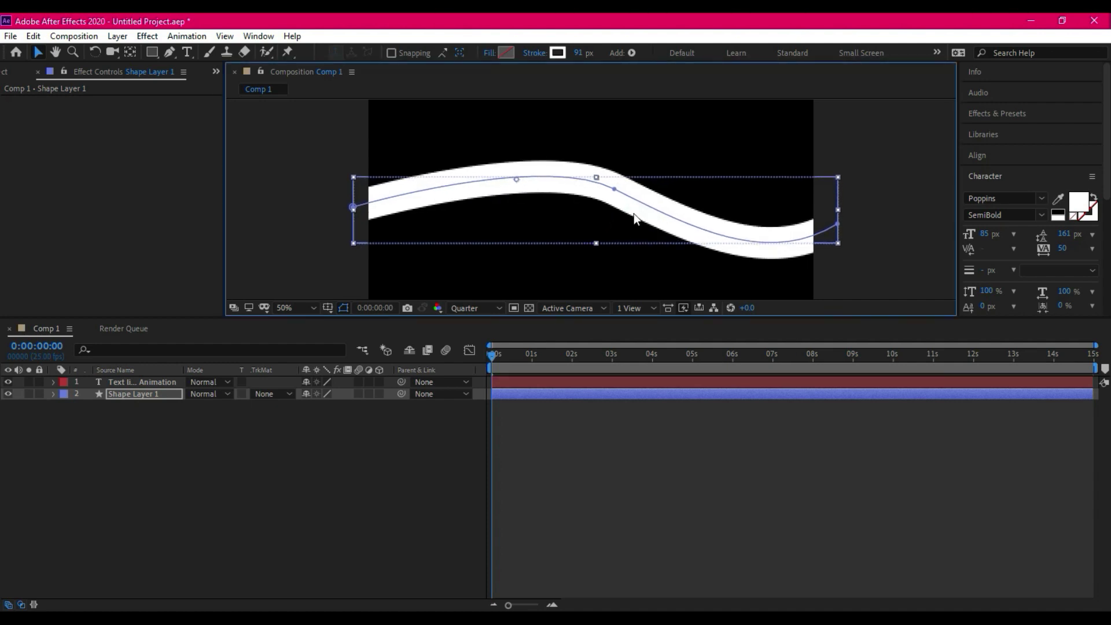
pyautogui.click(135, 396)
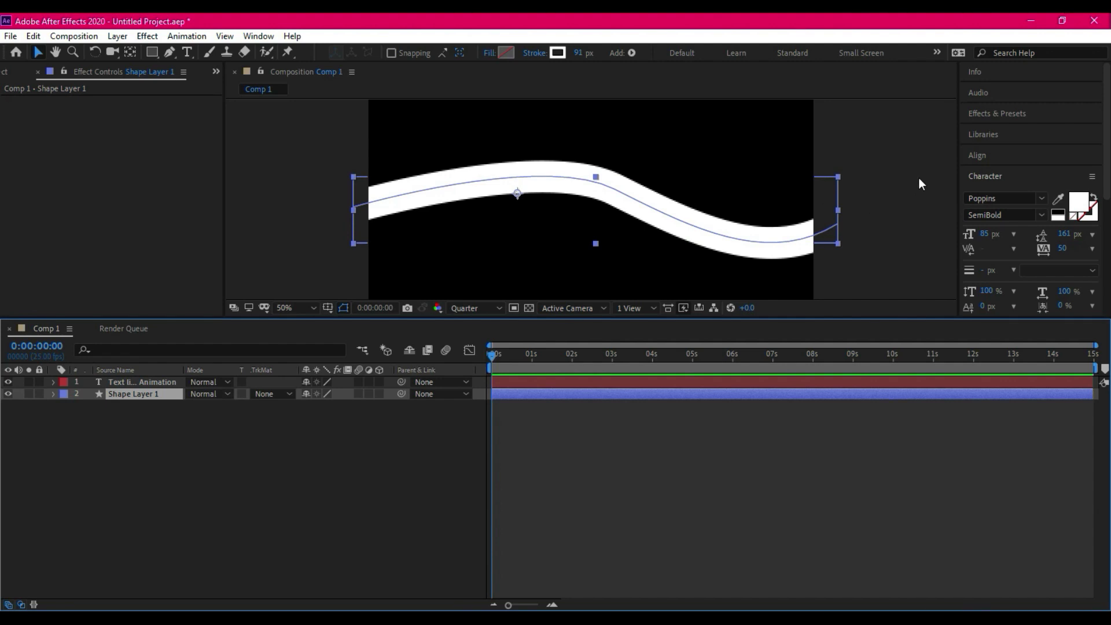
# Step: Find Gradient Ramp in Effects & Presets and apply it to the ribbon shape layer
pyautogui.click(1003, 114)
pyautogui.click(1013, 132)
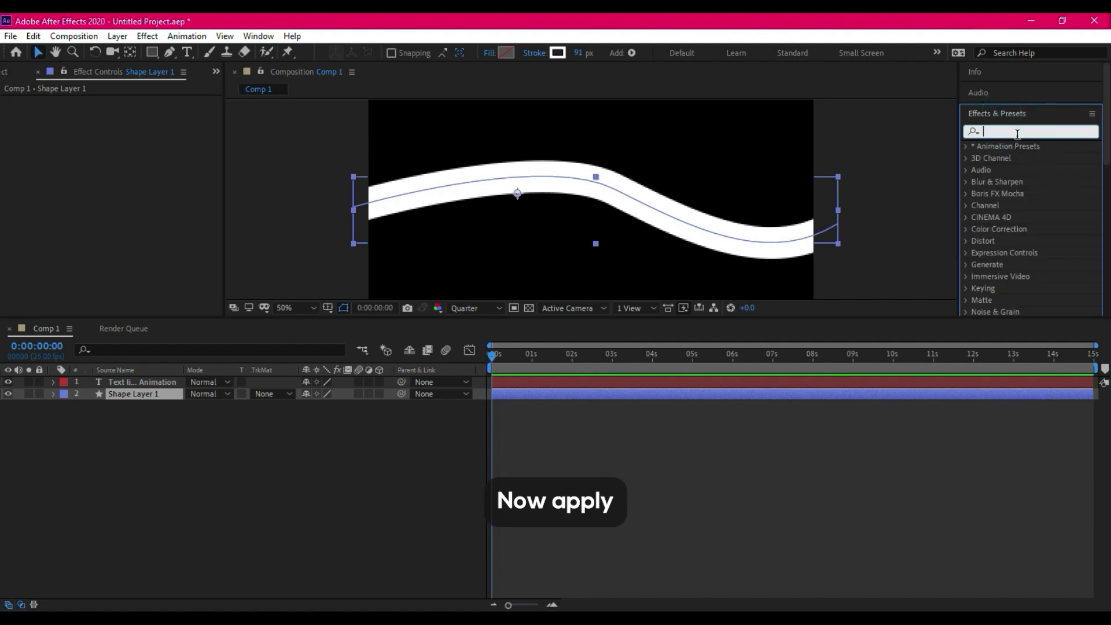
pyautogui.write('ram')
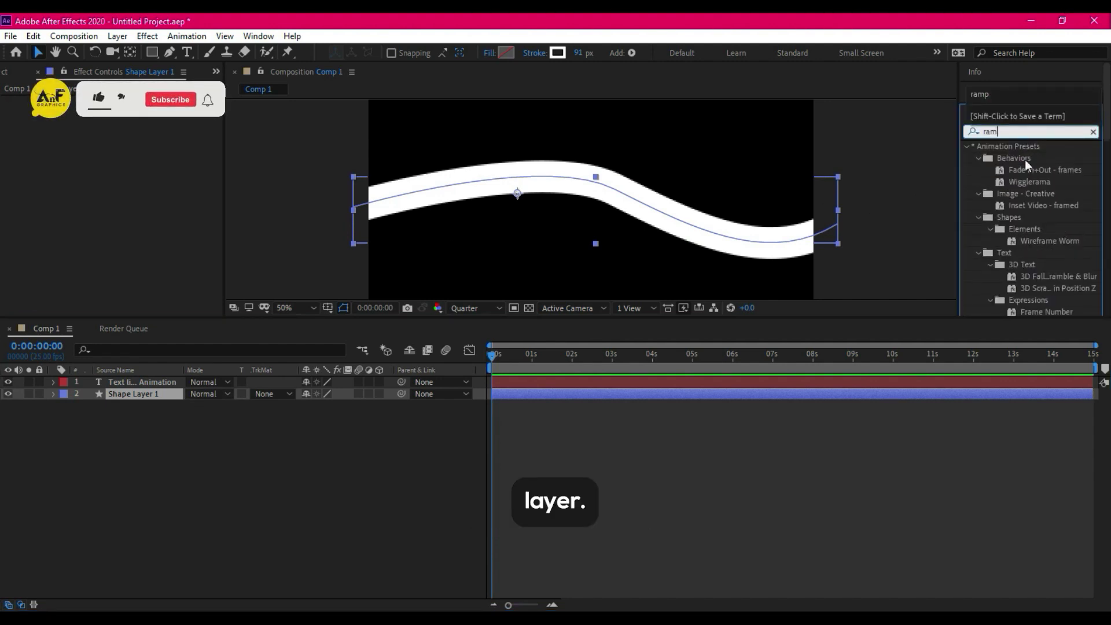
pyautogui.scroll(-5, 1023, 196)
pyautogui.scroll(-3, 1020, 235)
pyautogui.scroll(-3, 1022, 234)
pyautogui.moveTo(1023, 226); pyautogui.dragTo(147, 392)
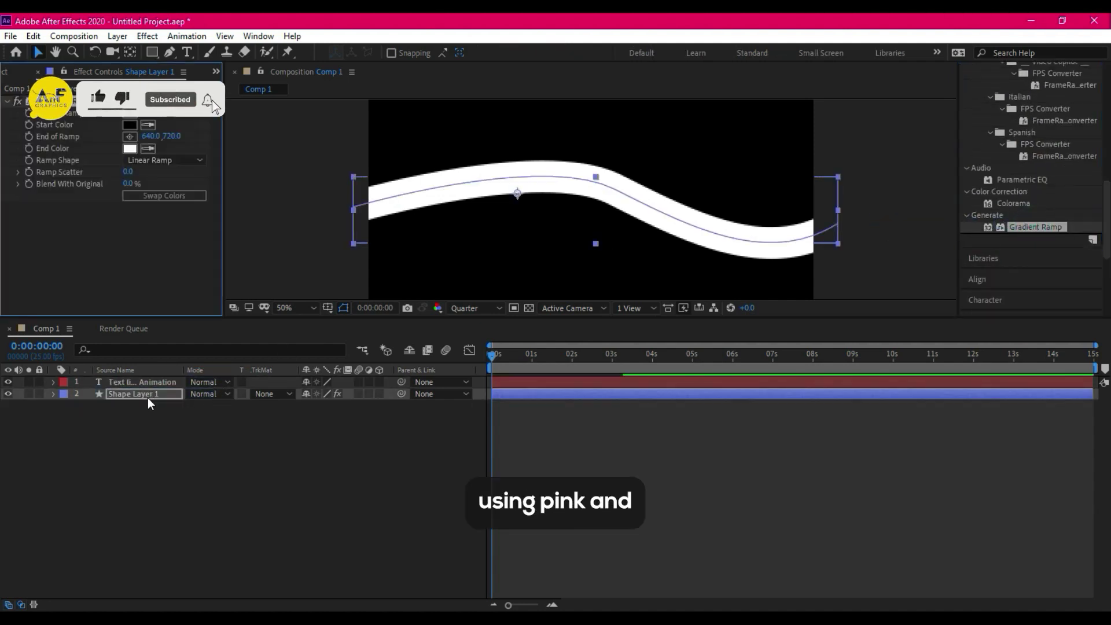
# Step: Set the Gradient Ramp Start Color to a saturated pink
pyautogui.click(129, 125)
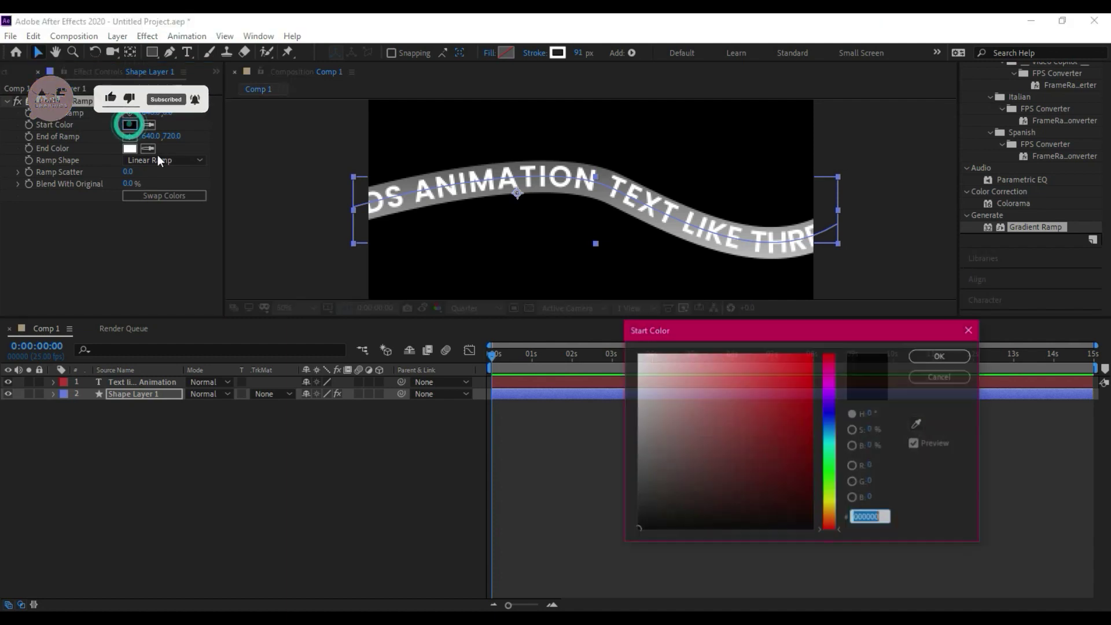
pyautogui.moveTo(829, 396); pyautogui.dragTo(830, 380)
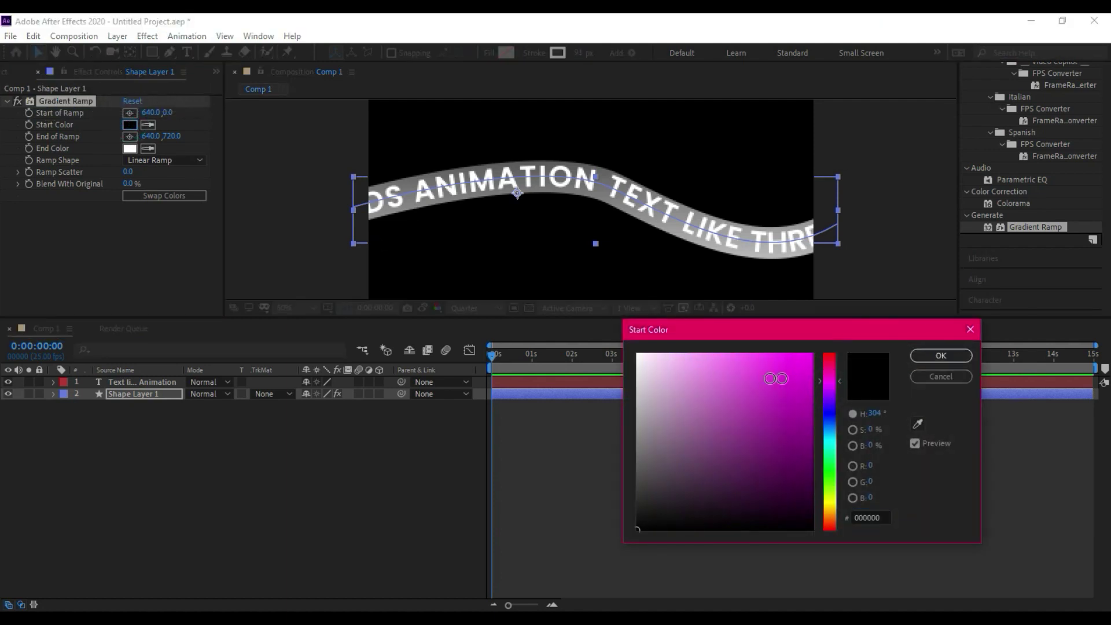
pyautogui.click(767, 377)
pyautogui.click(787, 377)
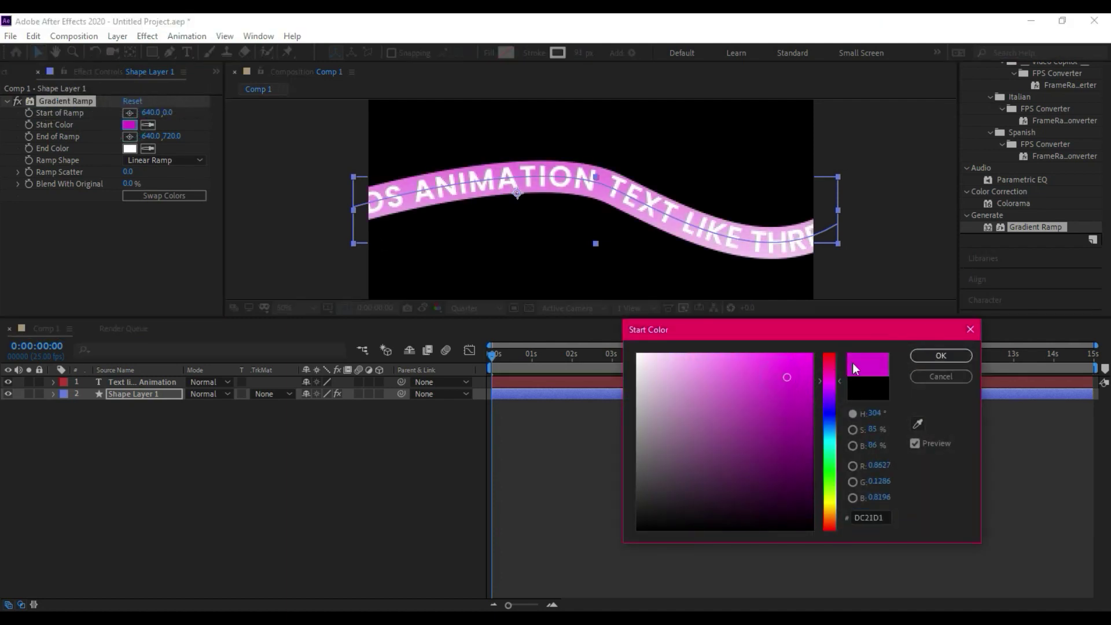
pyautogui.click(928, 354)
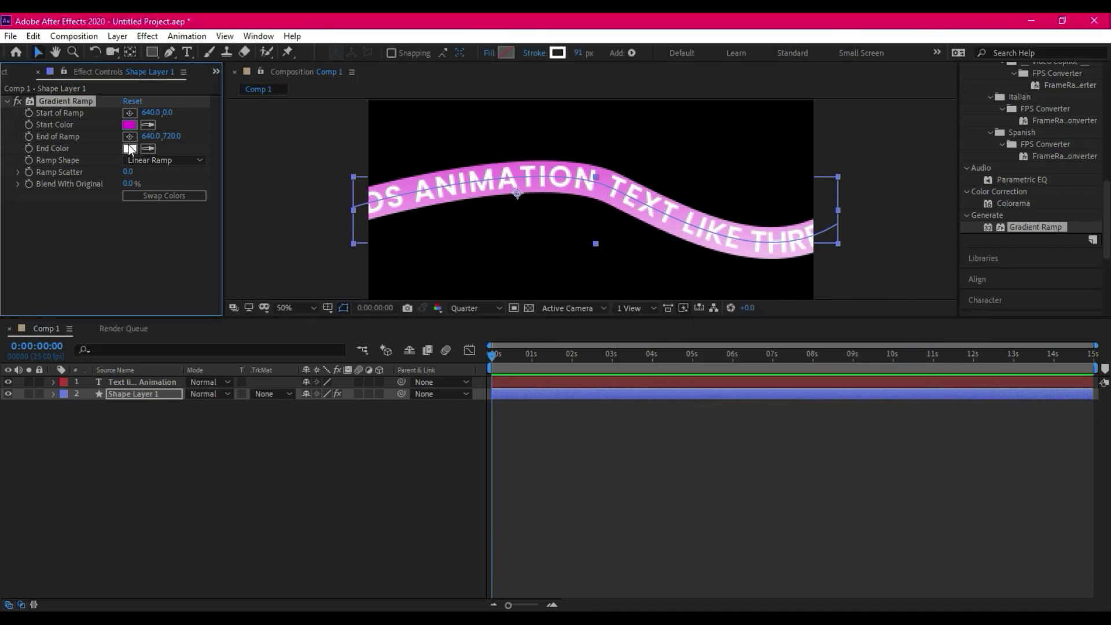
# Step: Set the Gradient Ramp End Color to purple-blue
pyautogui.click(129, 149)
pyautogui.click(826, 412)
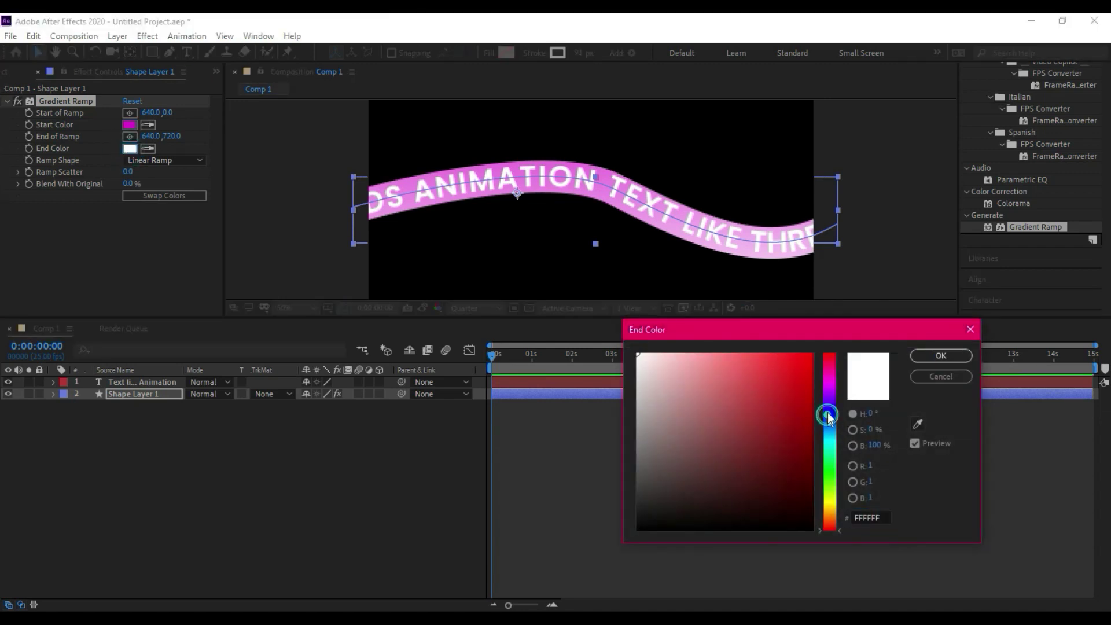
pyautogui.click(771, 378)
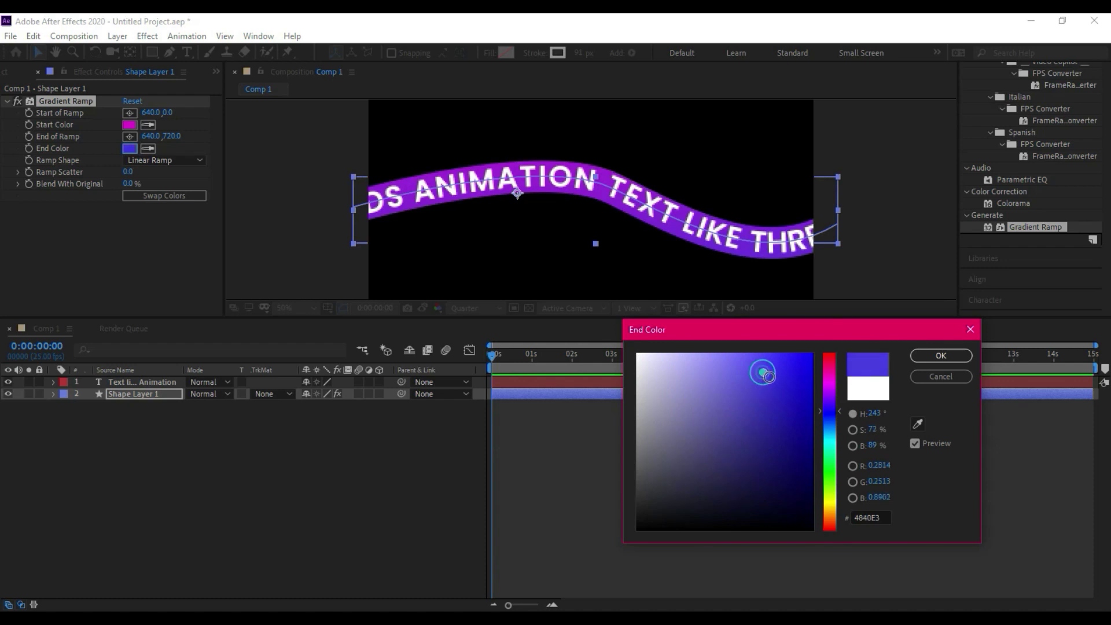
pyautogui.click(926, 354)
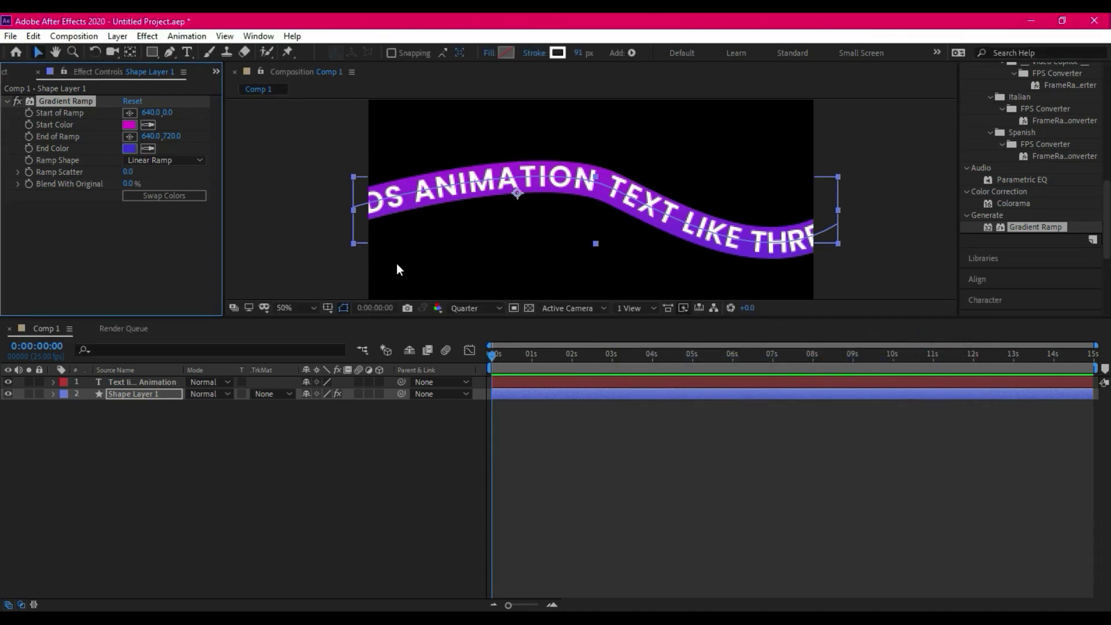
# Step: Place the ramp's start at the ribbon's left end and its end at the right end
pyautogui.press(',')
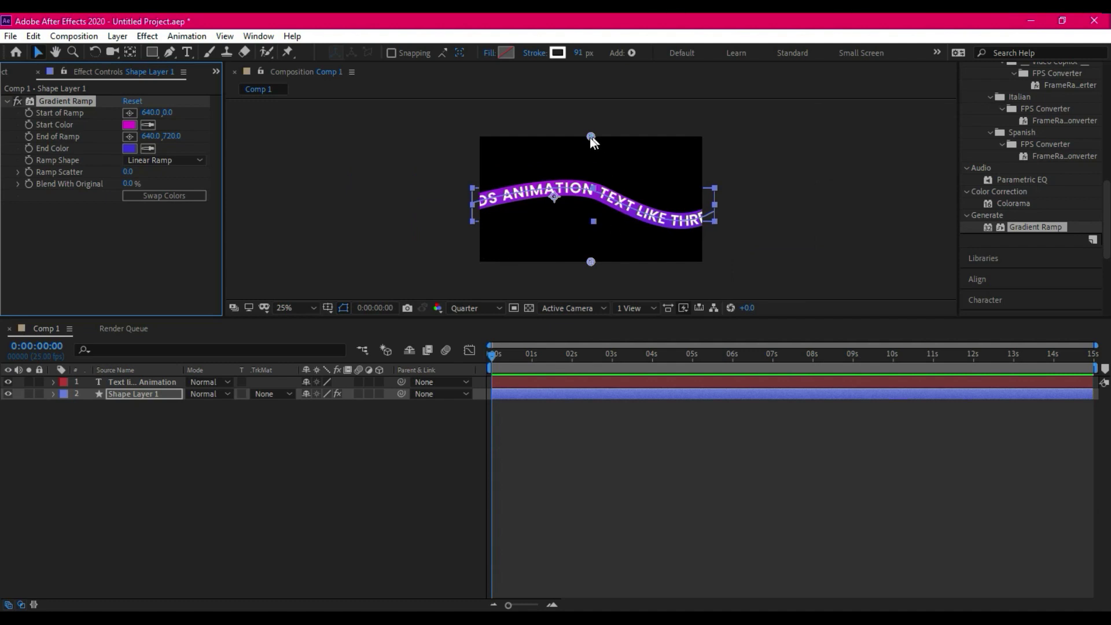
pyautogui.moveTo(591, 137); pyautogui.dragTo(479, 198)
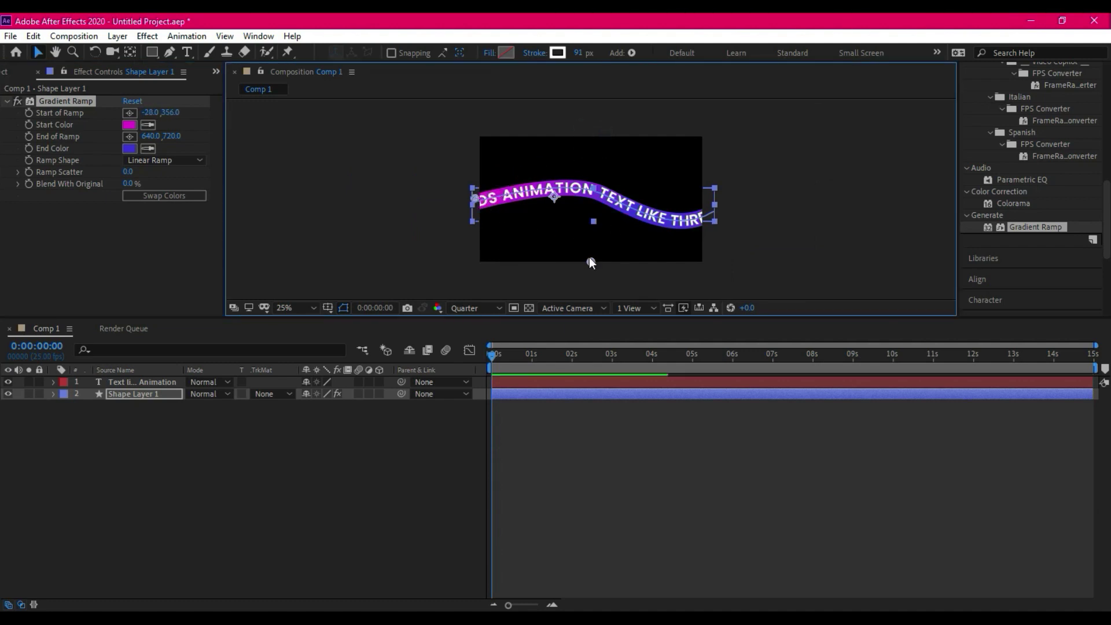
pyautogui.moveTo(590, 262); pyautogui.dragTo(712, 221)
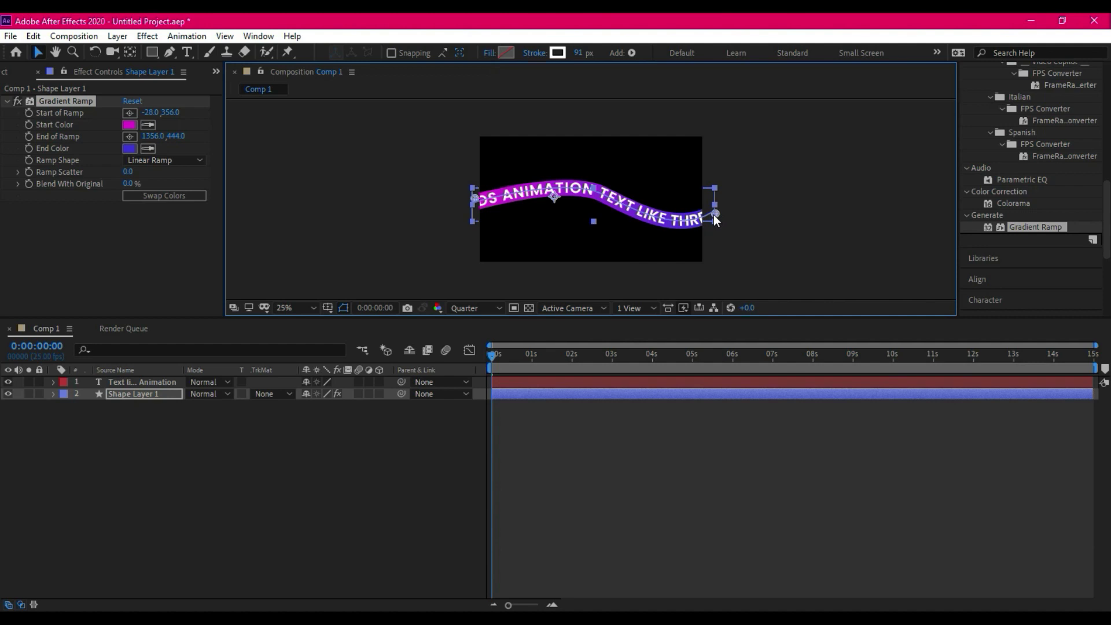
pyautogui.scroll(2, 620, 223)
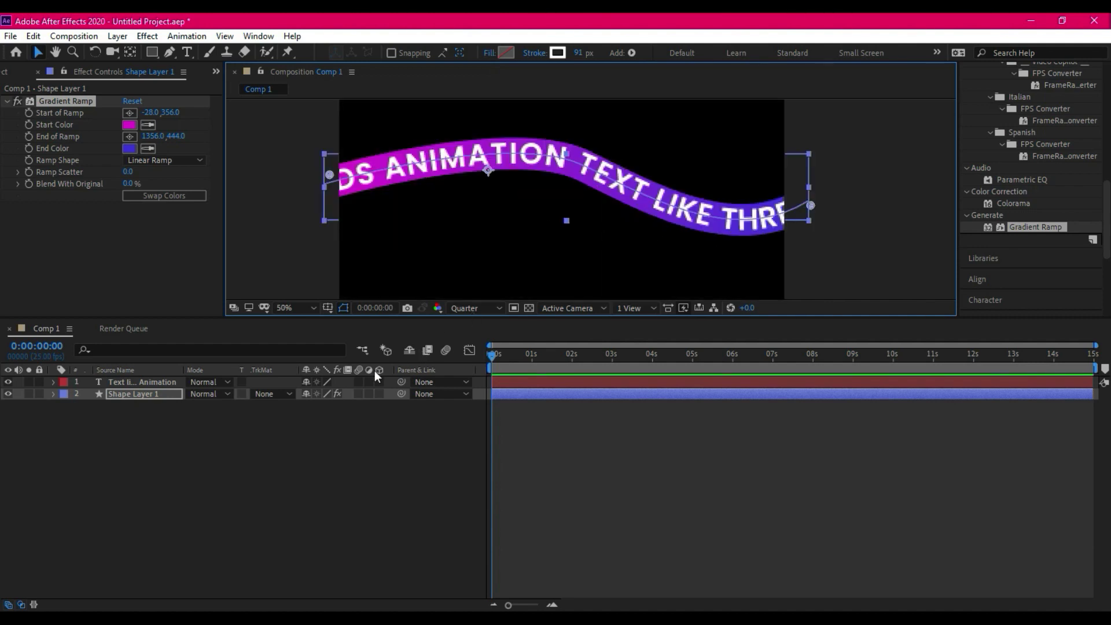
# Step: Drive the text layer's First Margin with a time*30 expression and preview the sliding words
pyautogui.click(144, 381)
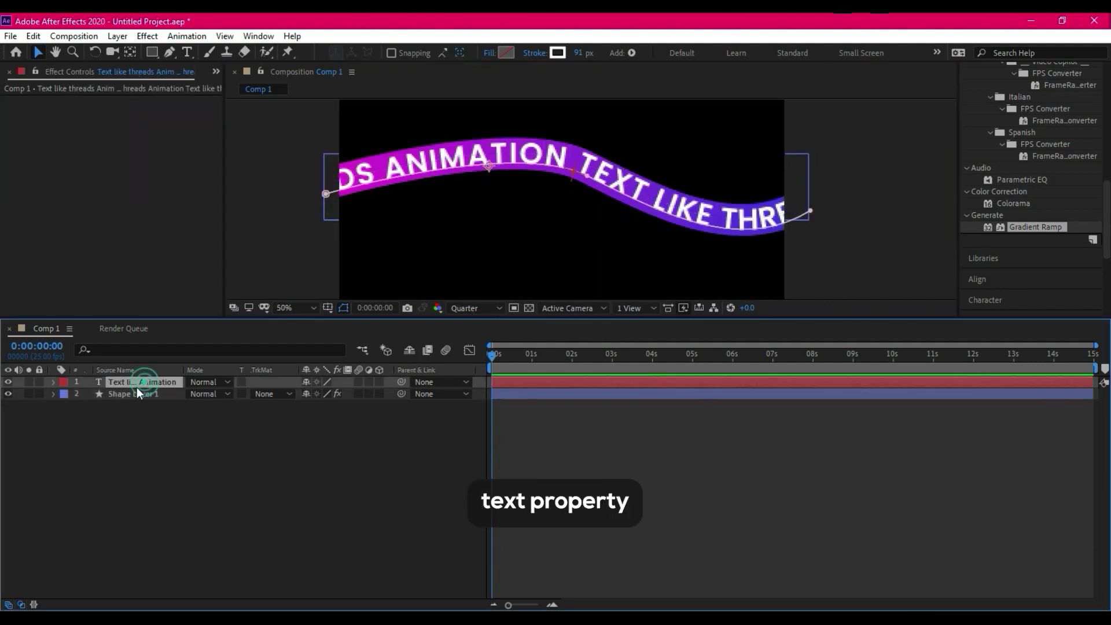
pyautogui.click(52, 382)
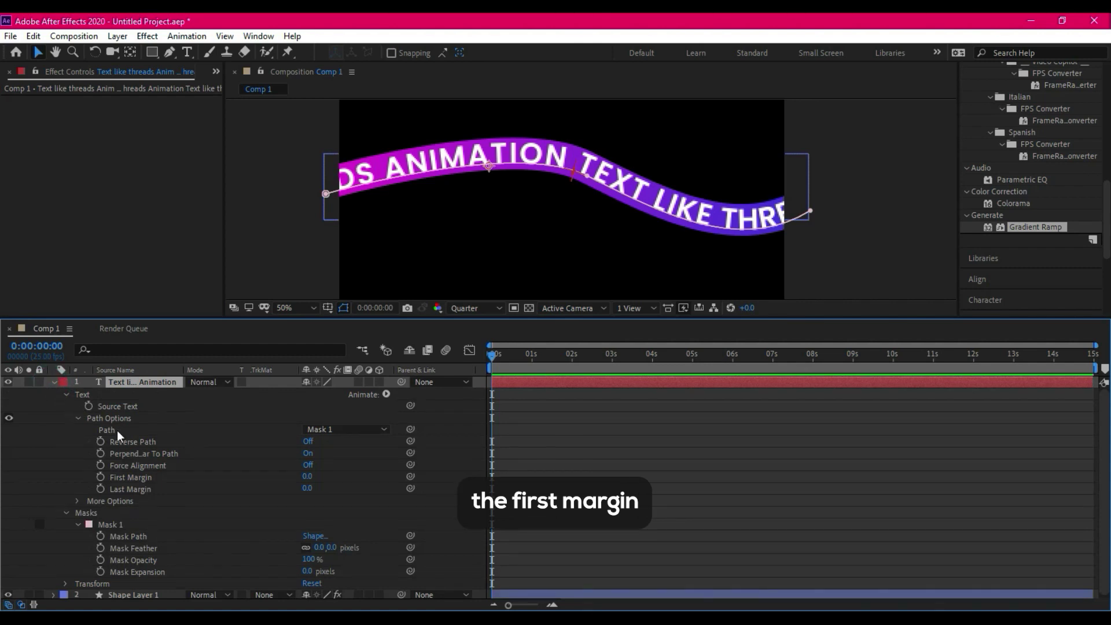
pyautogui.scroll(-1, 243, 463)
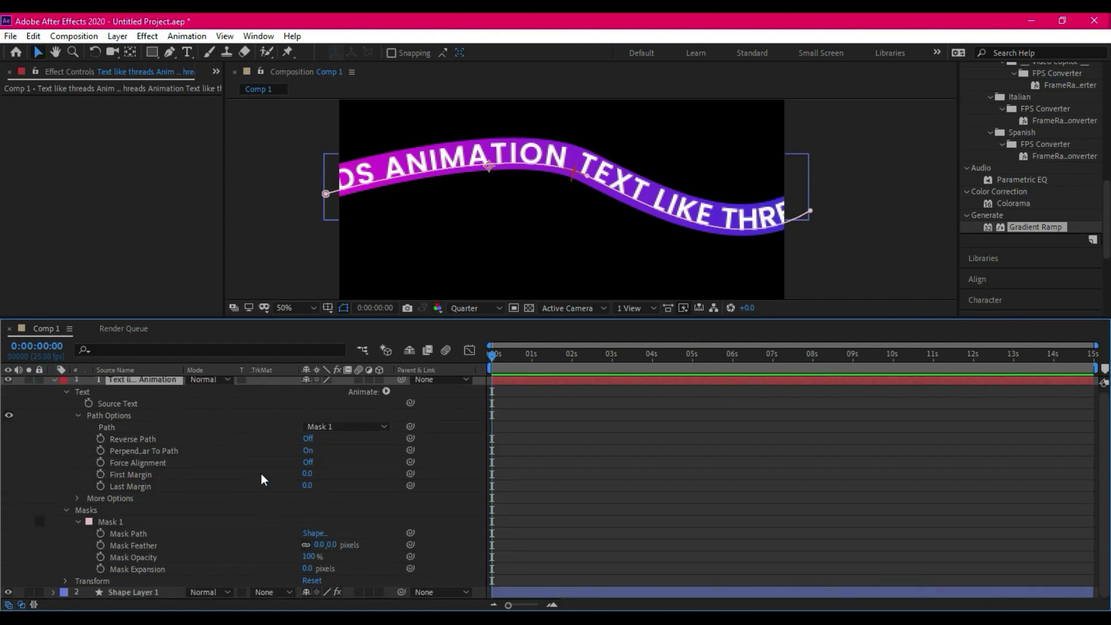
pyautogui.moveTo(307, 473); pyautogui.dragTo(405, 479)
pyautogui.keyDown('alt'); pyautogui.click(100, 475); pyautogui.keyUp('alt')
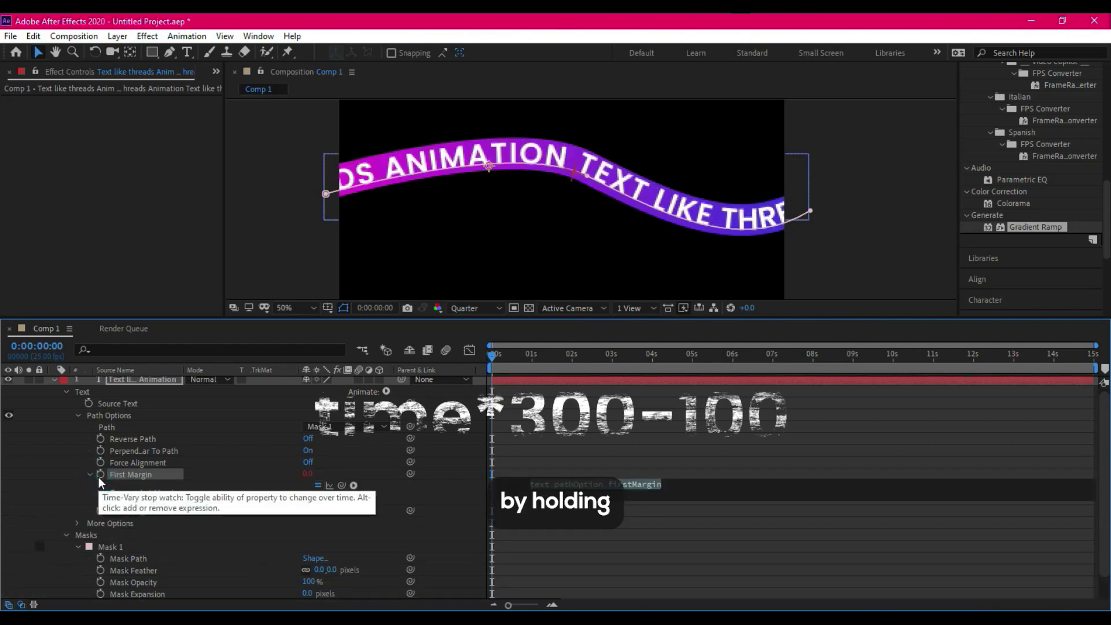
pyautogui.write('time')
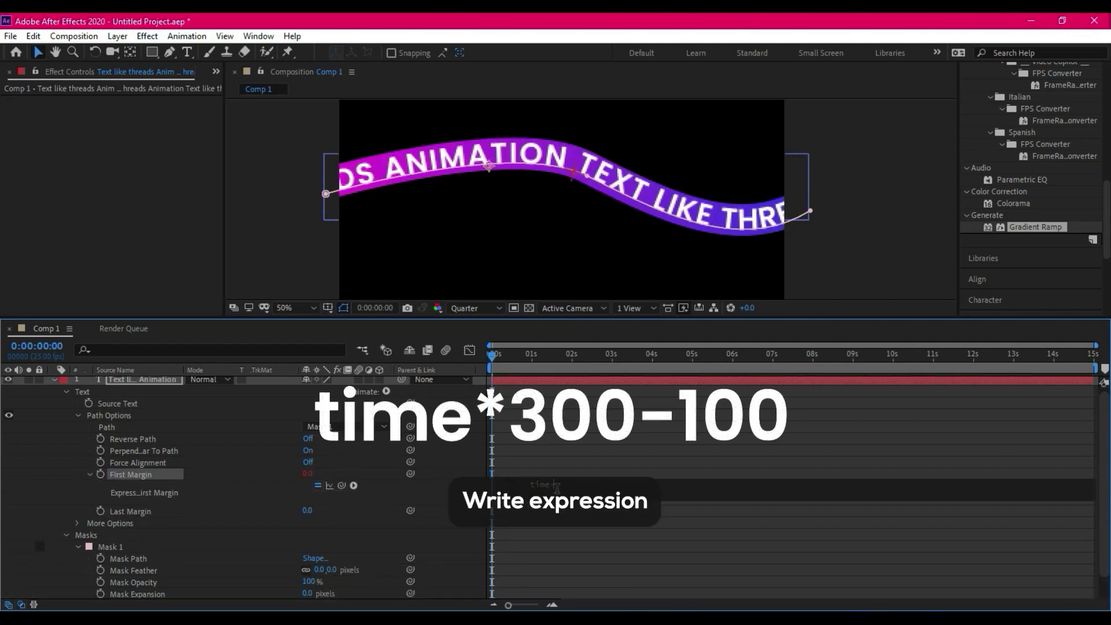
pyautogui.write('*300-')
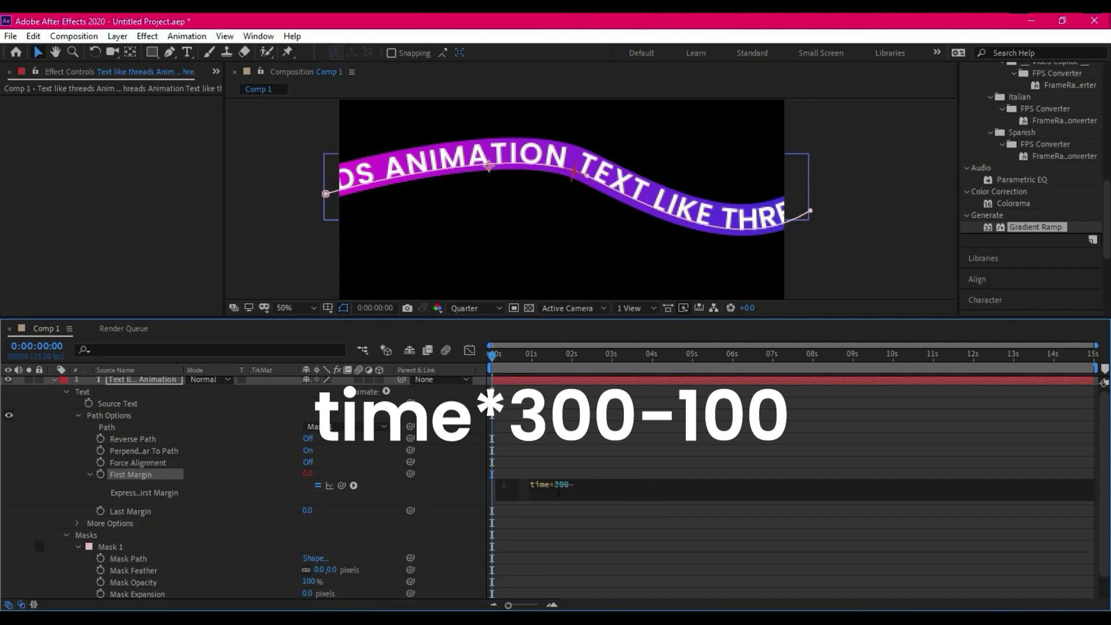
pyautogui.write('0')
pyautogui.press('KP_Enter')
pyautogui.press('space')
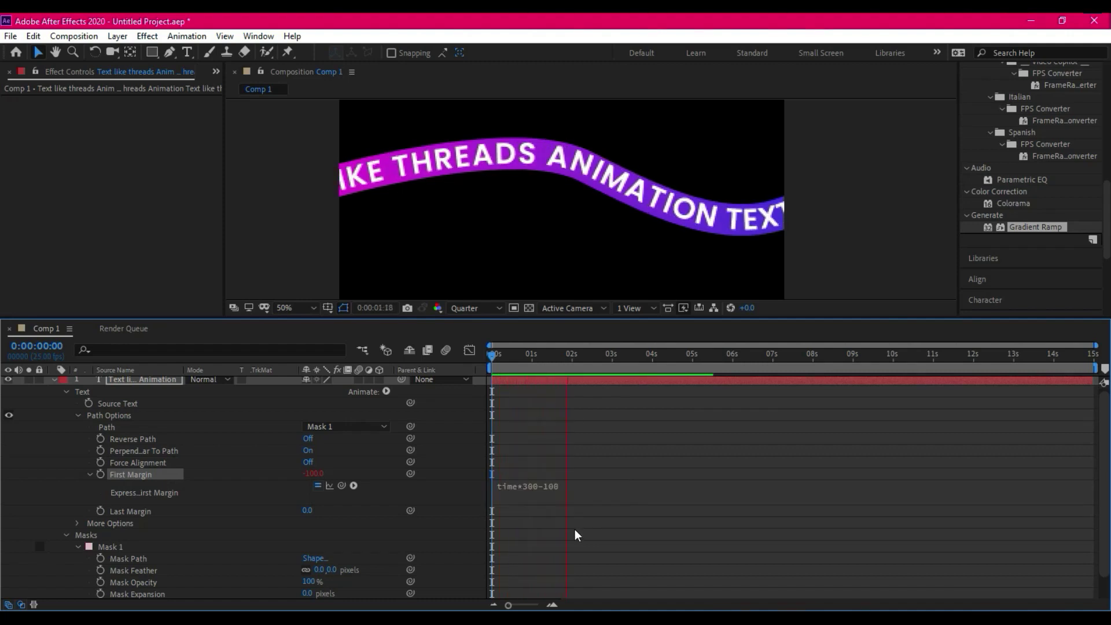
pyautogui.press('space')
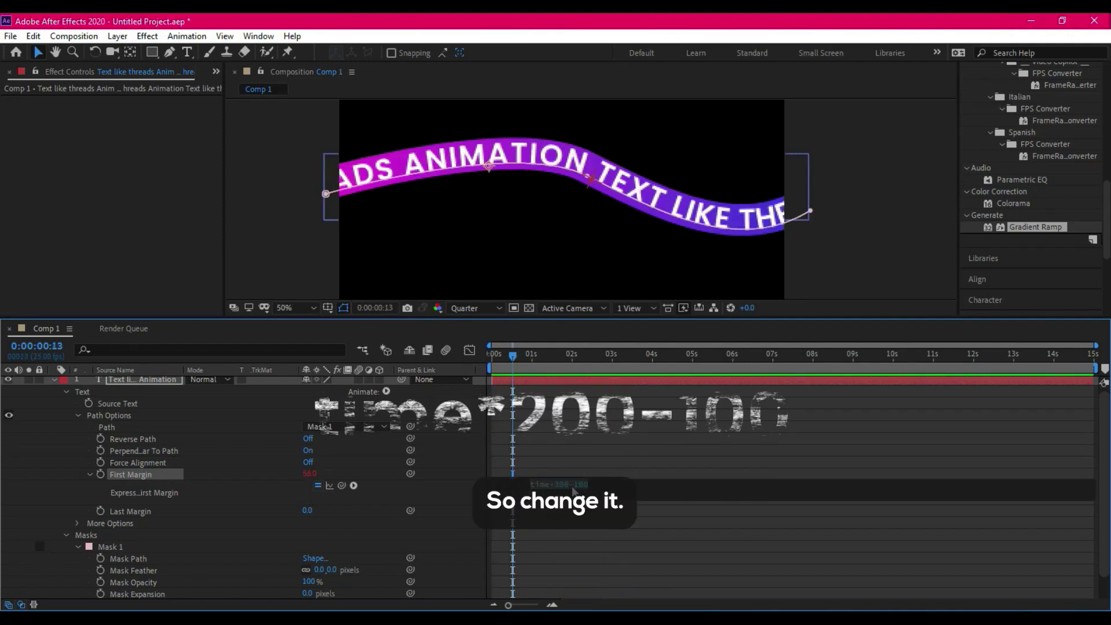
# Step: Edit the First Margin expression to time*200-100 and preview the revised motion
pyautogui.click(558, 488)
pyautogui.doubleClick(562, 484)
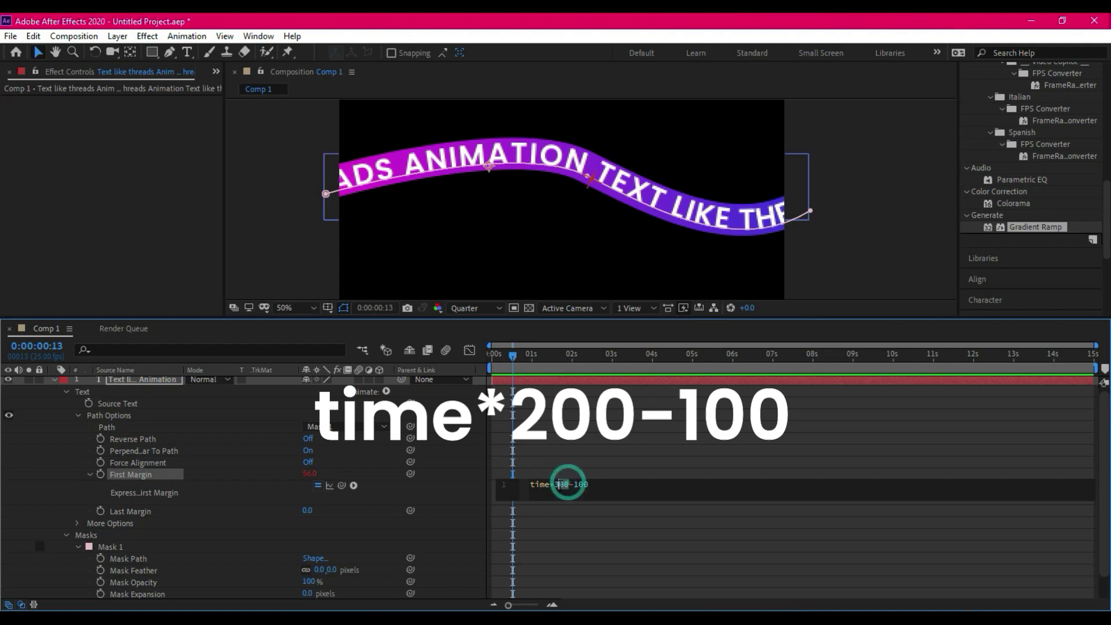
pyautogui.write('200')
pyautogui.press('Return')
pyautogui.press('space')
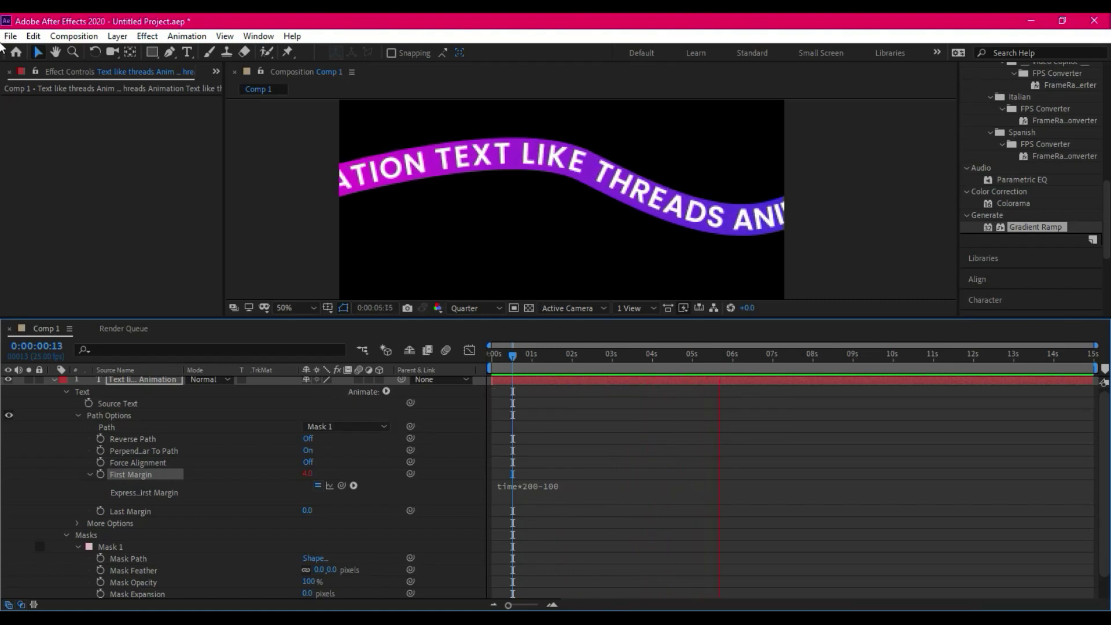
pyautogui.press('space')
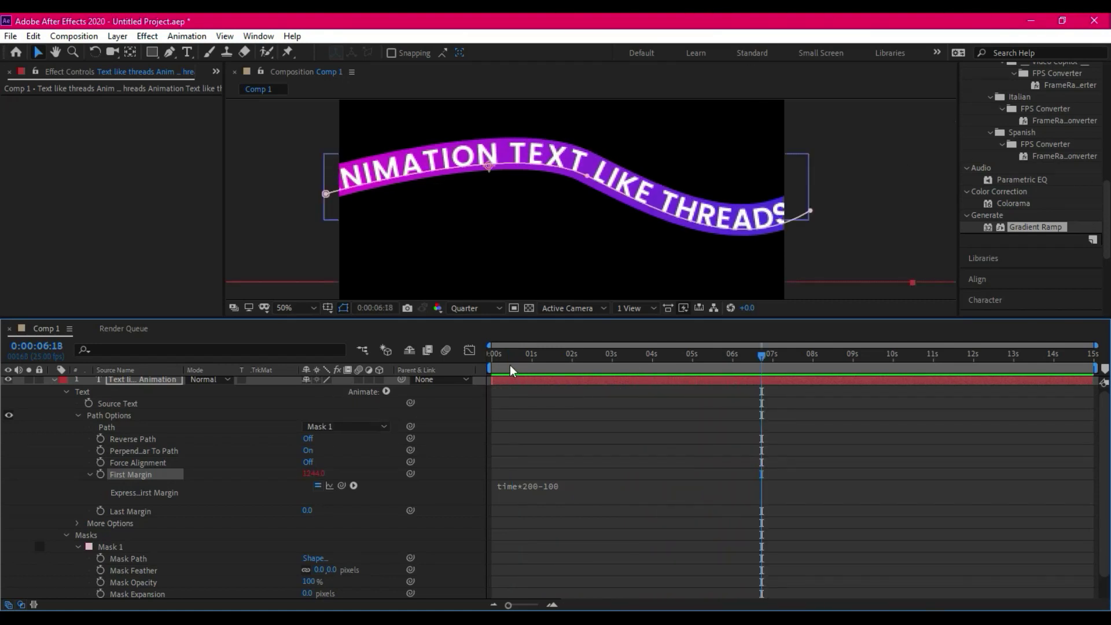
# Step: Add Trim Paths to Shape Layer 1 with End near 51%, and set the text to Preserve Transparency
pyautogui.moveTo(511, 371); pyautogui.dragTo(492, 371)
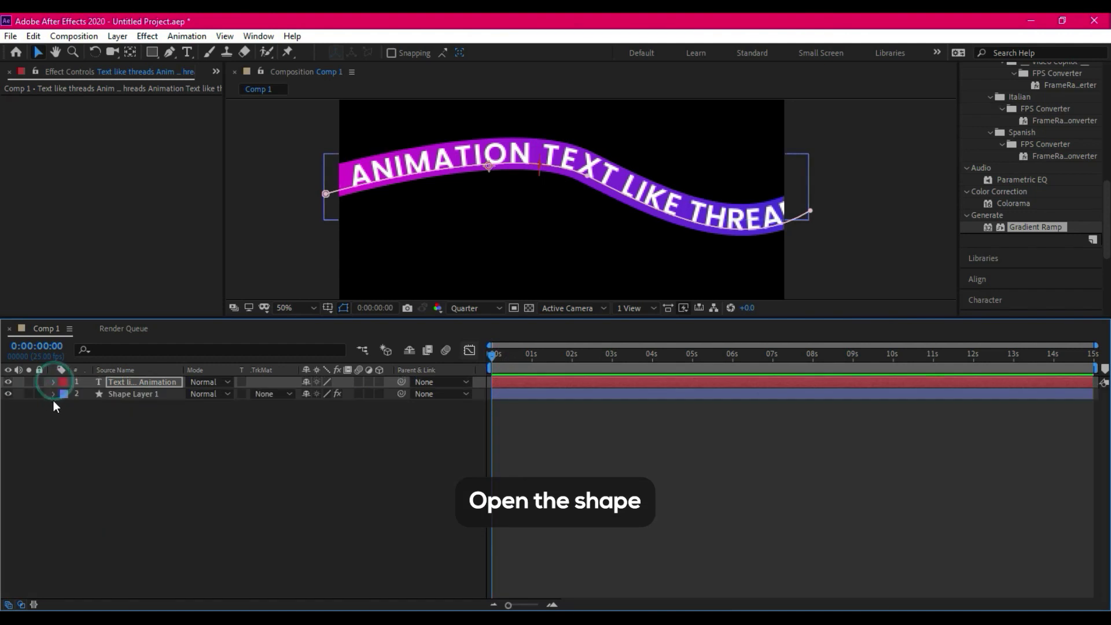
pyautogui.click(133, 393)
pyautogui.click(61, 394)
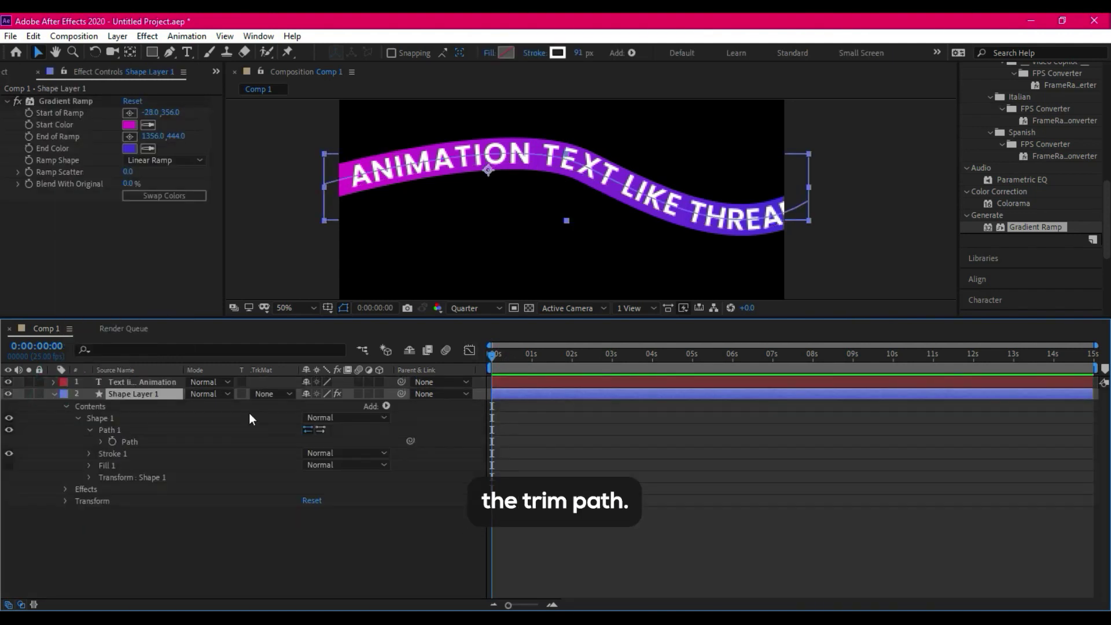
pyautogui.click(385, 406)
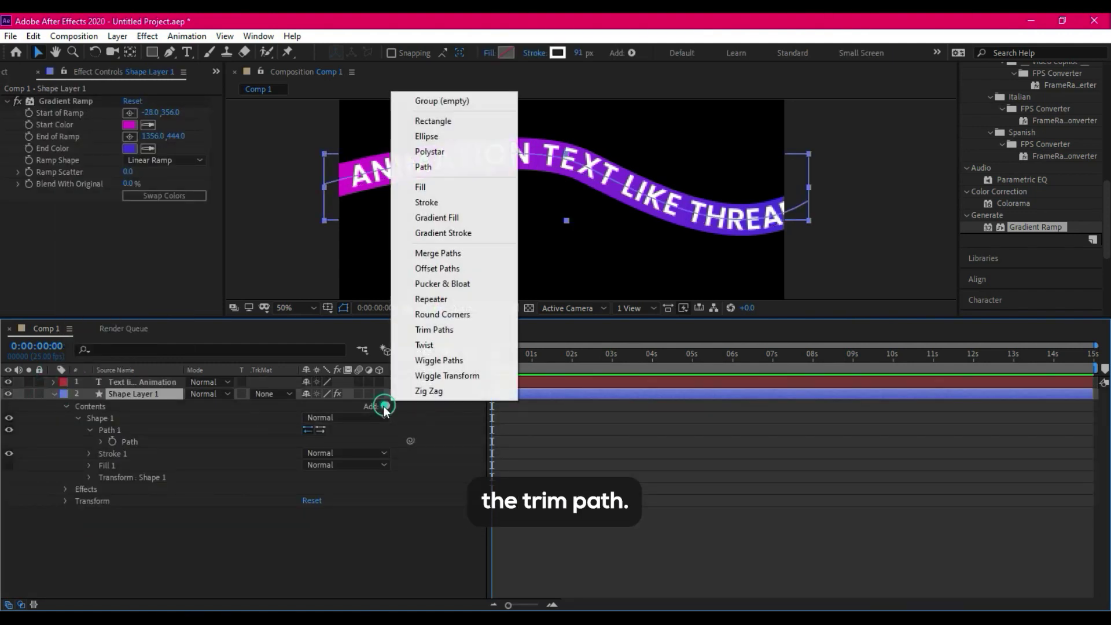
pyautogui.click(445, 329)
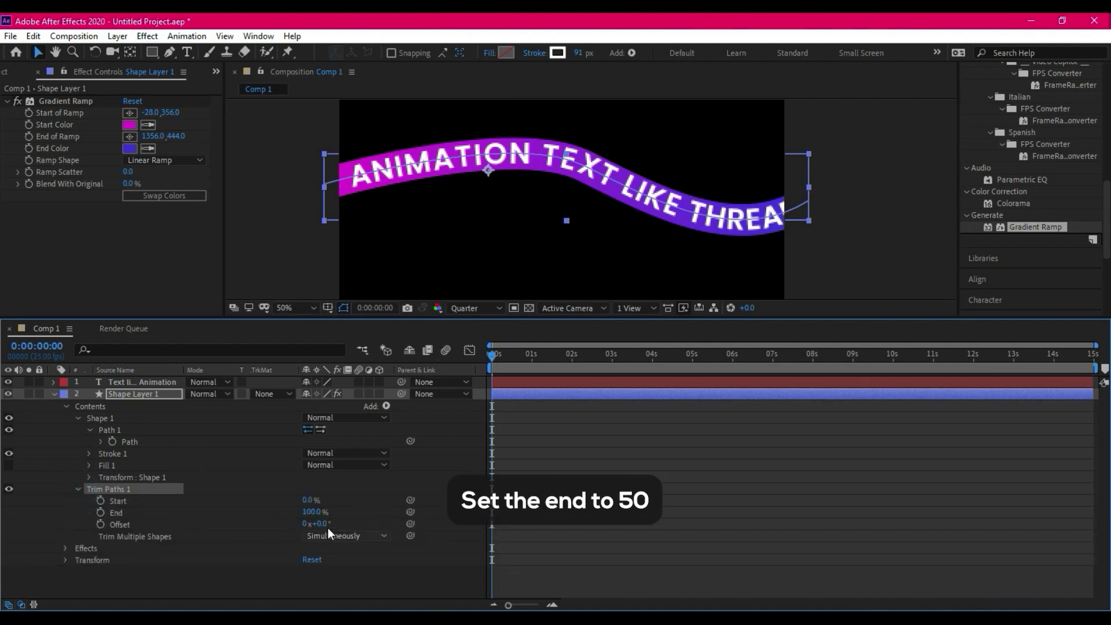
pyautogui.moveTo(311, 511); pyautogui.dragTo(272, 510)
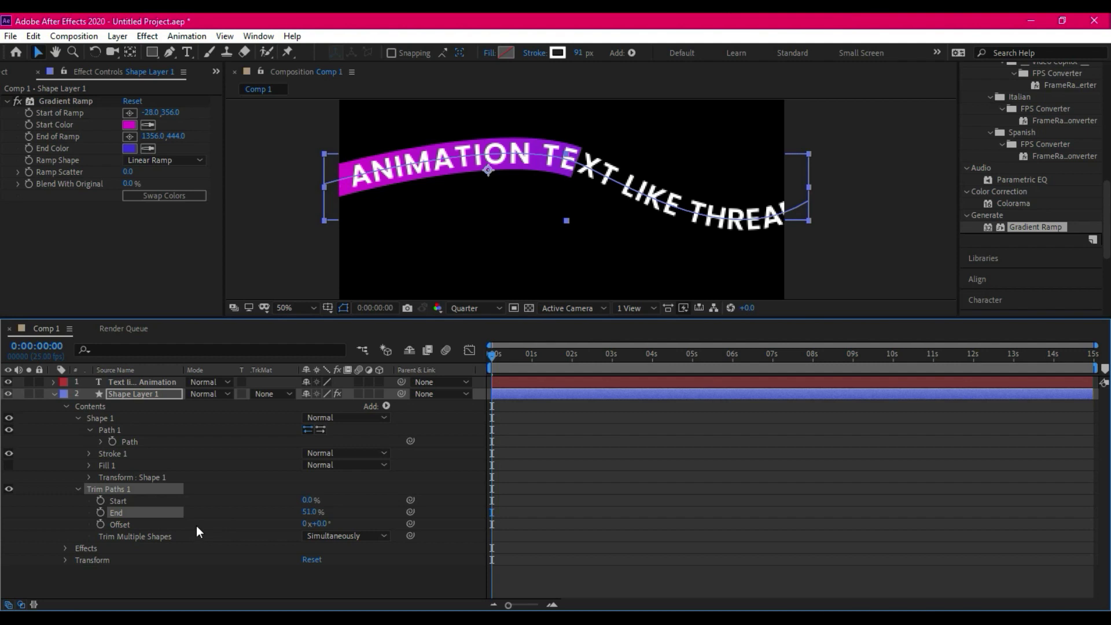
pyautogui.click(165, 382)
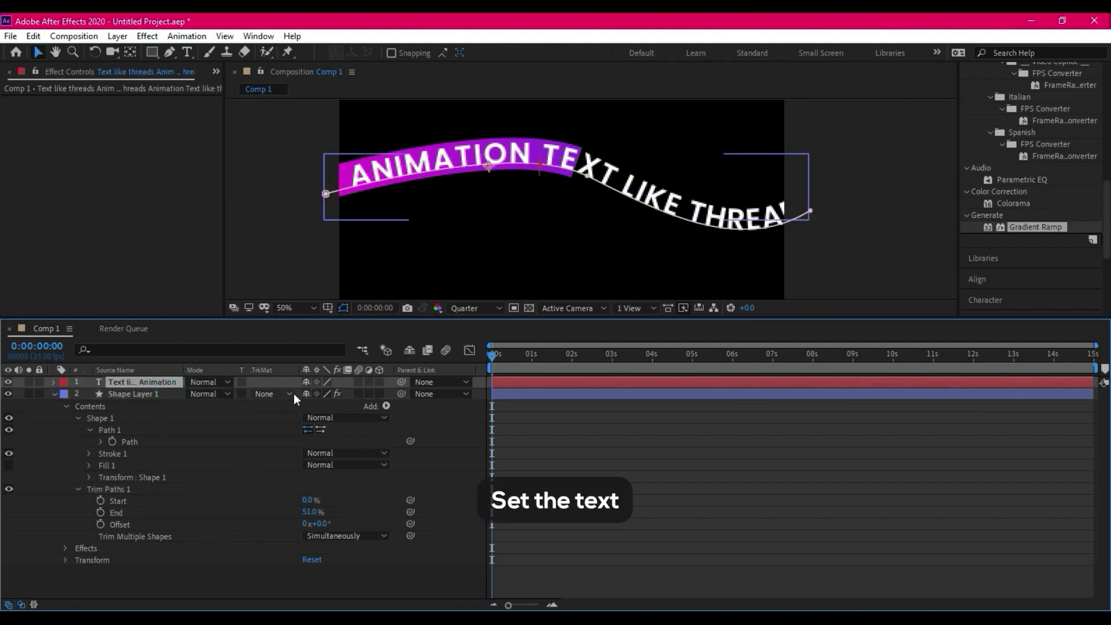
pyautogui.click(241, 382)
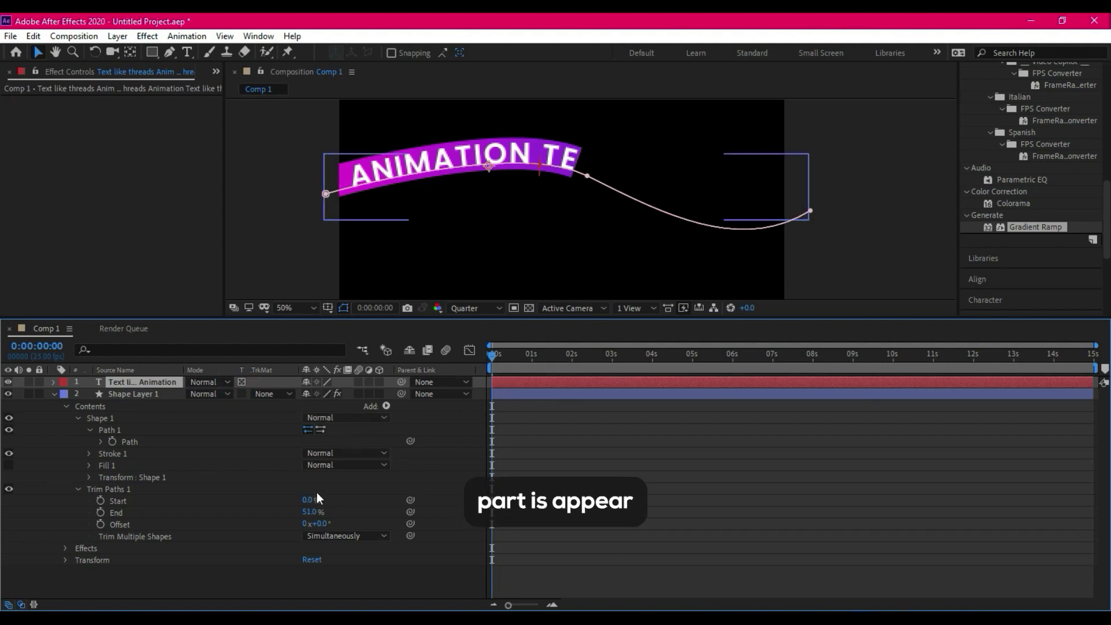
# Step: Keyframe Trim Paths End from 0% at frame 0 to 100% at 3:24, then preview
pyautogui.click(101, 513)
pyautogui.moveTo(295, 515); pyautogui.dragTo(253, 516)
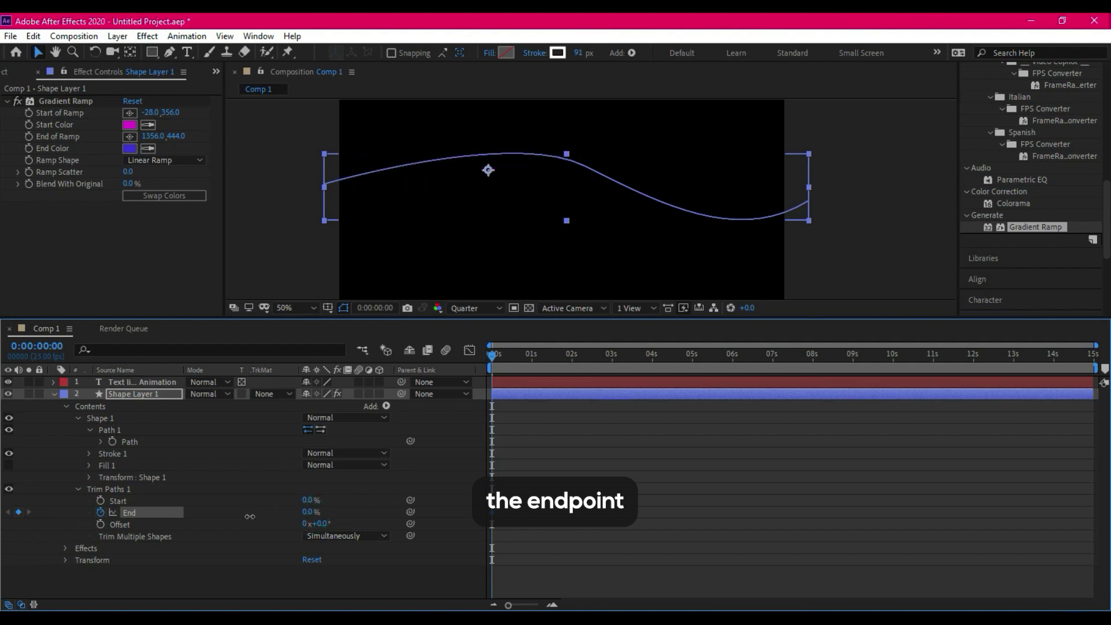
pyautogui.click(651, 357)
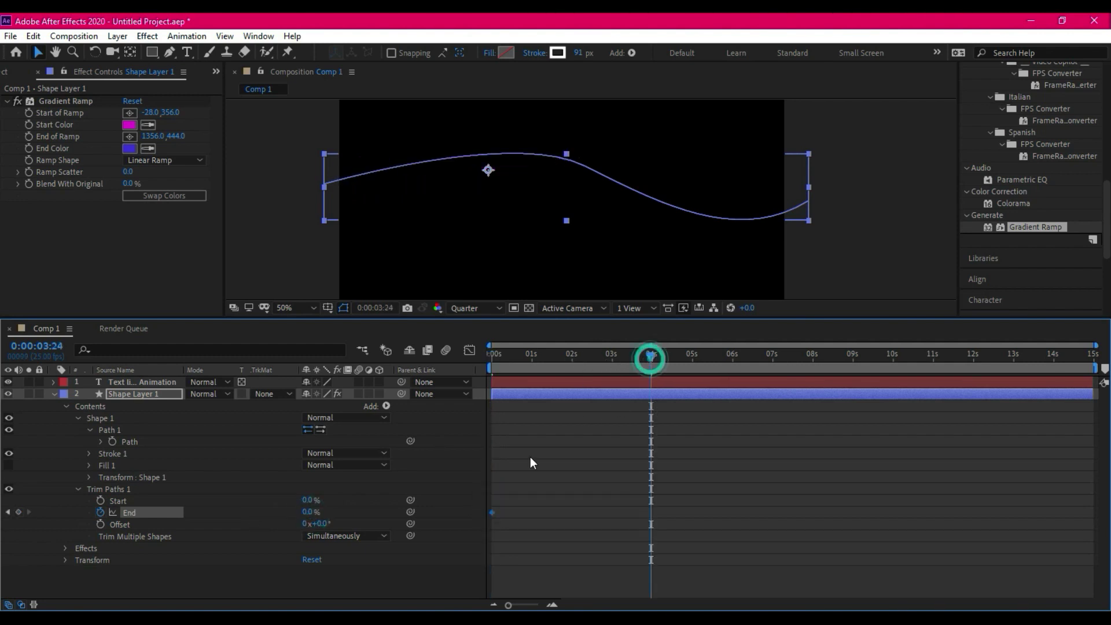
pyautogui.write('100')
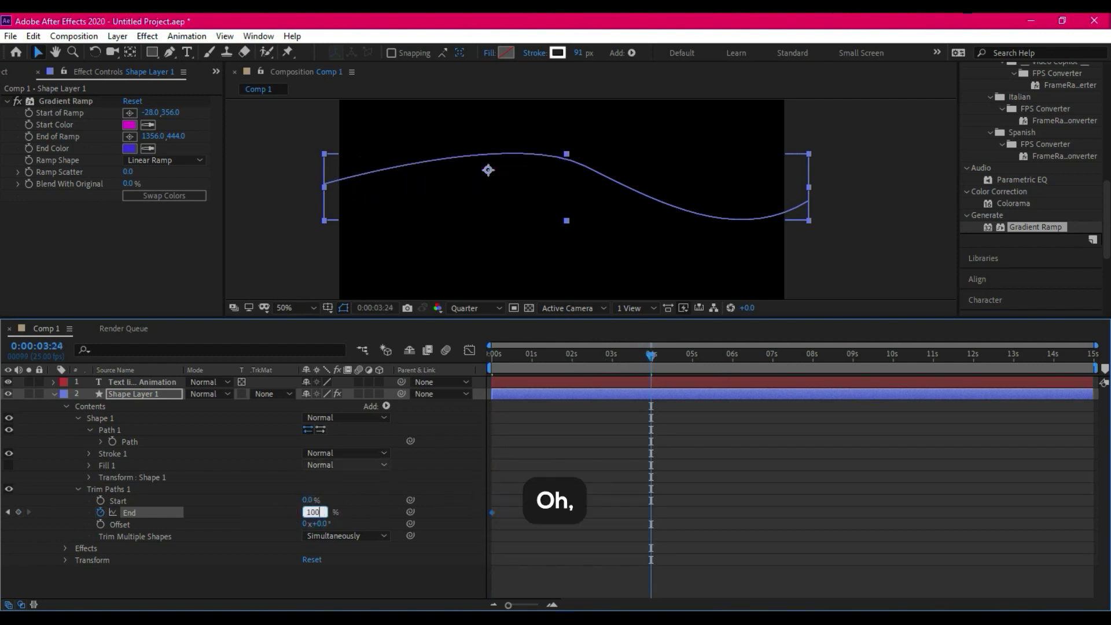
pyautogui.press('Return')
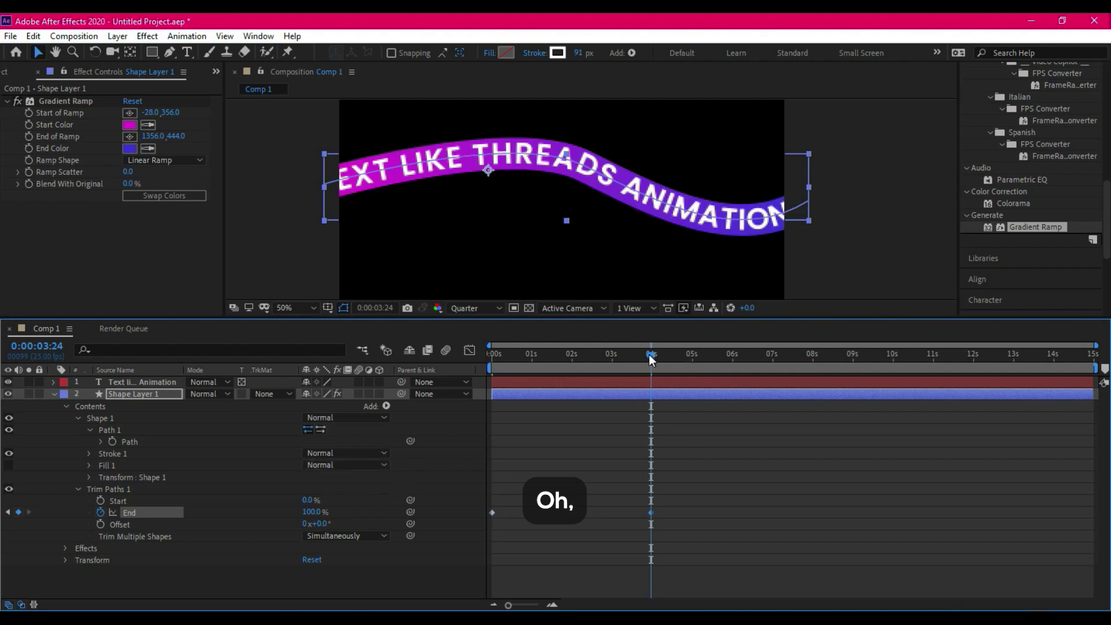
pyautogui.moveTo(651, 357); pyautogui.dragTo(468, 371)
pyautogui.press('space')
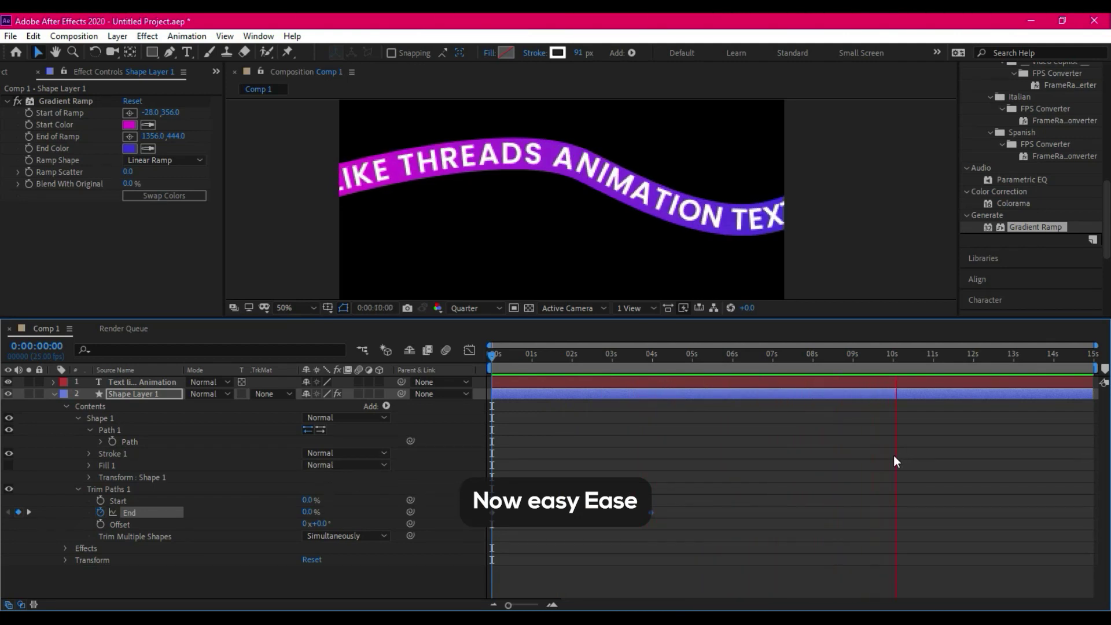
# Step: Apply Easy Ease to both Trim Paths End keyframes
pyautogui.moveTo(829, 508); pyautogui.dragTo(650, 514)
pyautogui.rightClick(650, 513)
pyautogui.moveTo(708, 502)
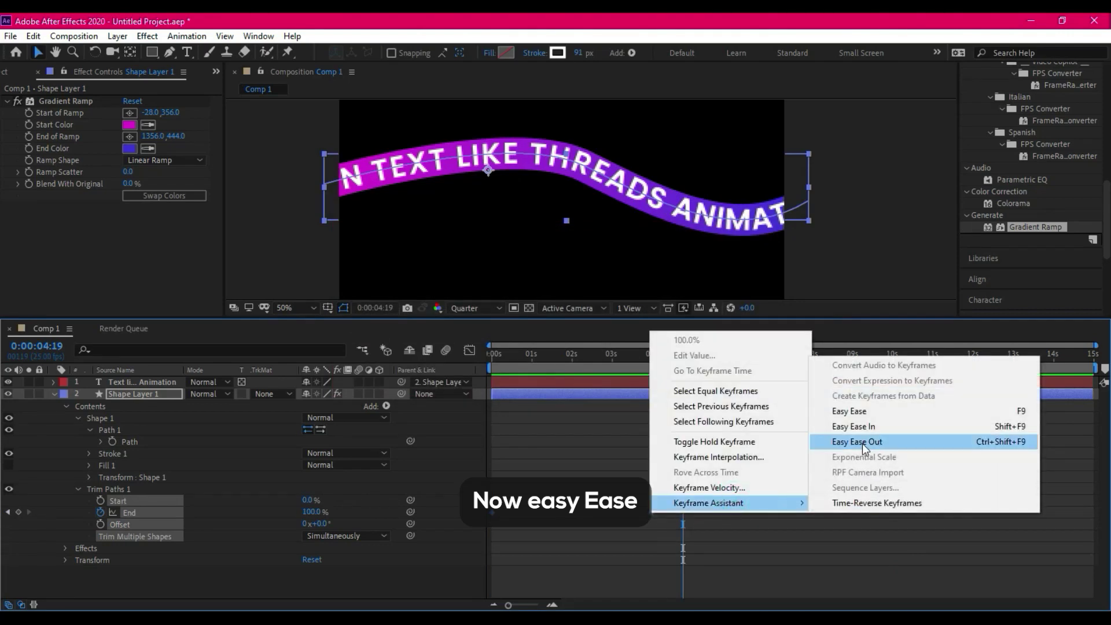
pyautogui.click(855, 410)
# Step: Sharpen the End speed curve in the Graph Editor and play the finished animation
pyautogui.click(469, 350)
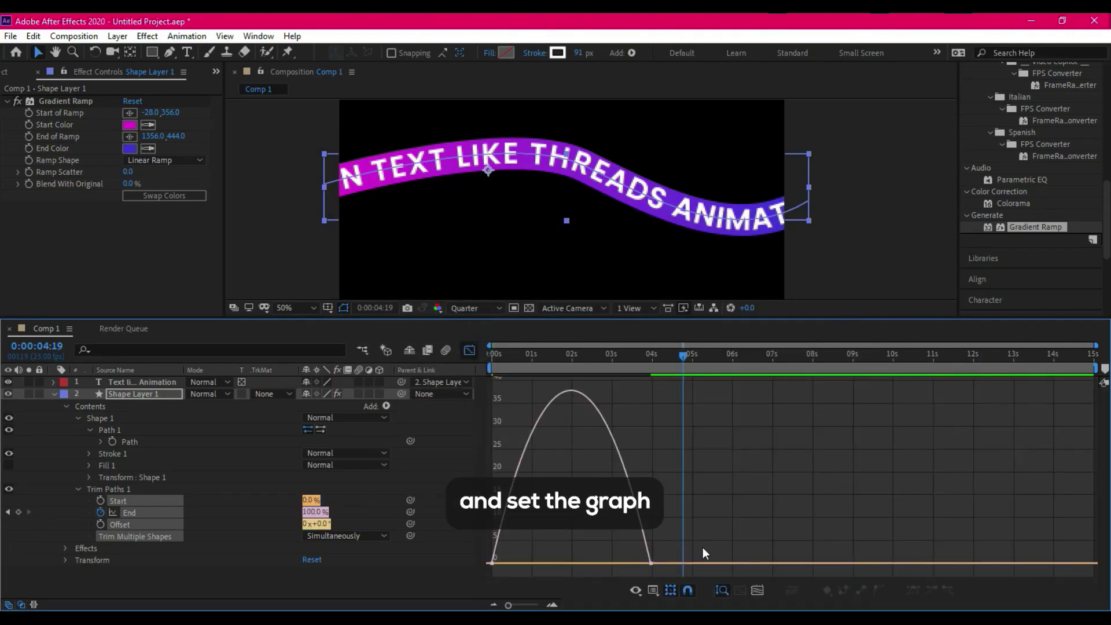
pyautogui.moveTo(701, 584)
pyautogui.mouseDown()
pyautogui.moveTo(496, 577)
pyautogui.moveTo(563, 560)
pyautogui.mouseUp()
pyautogui.moveTo(506, 357); pyautogui.dragTo(448, 373)
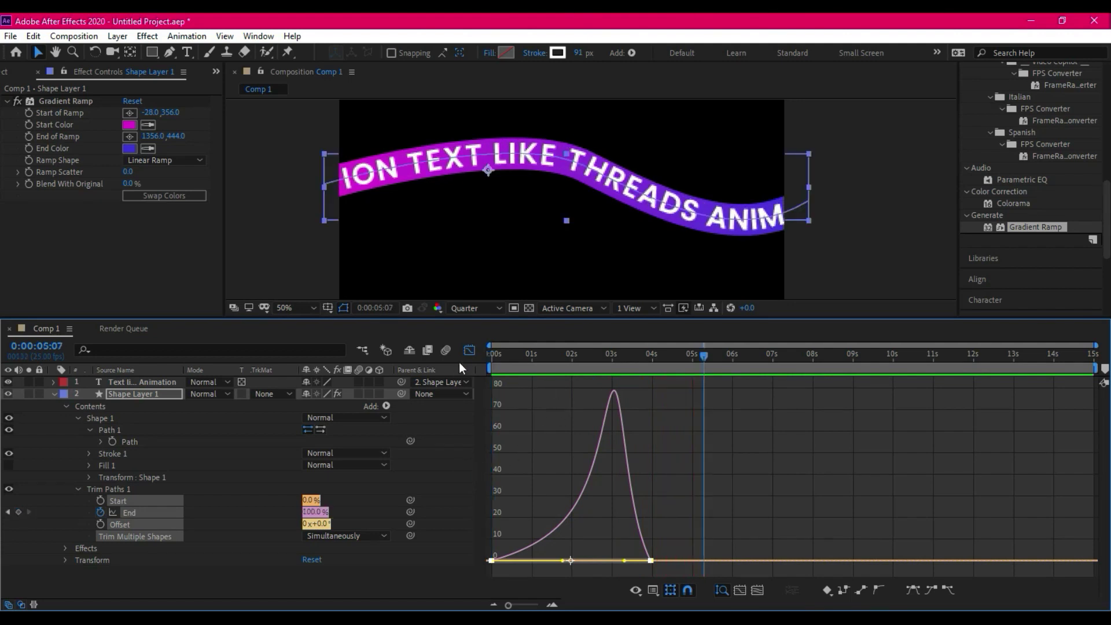
pyautogui.click(469, 350)
pyautogui.click(521, 359)
pyautogui.press('space')
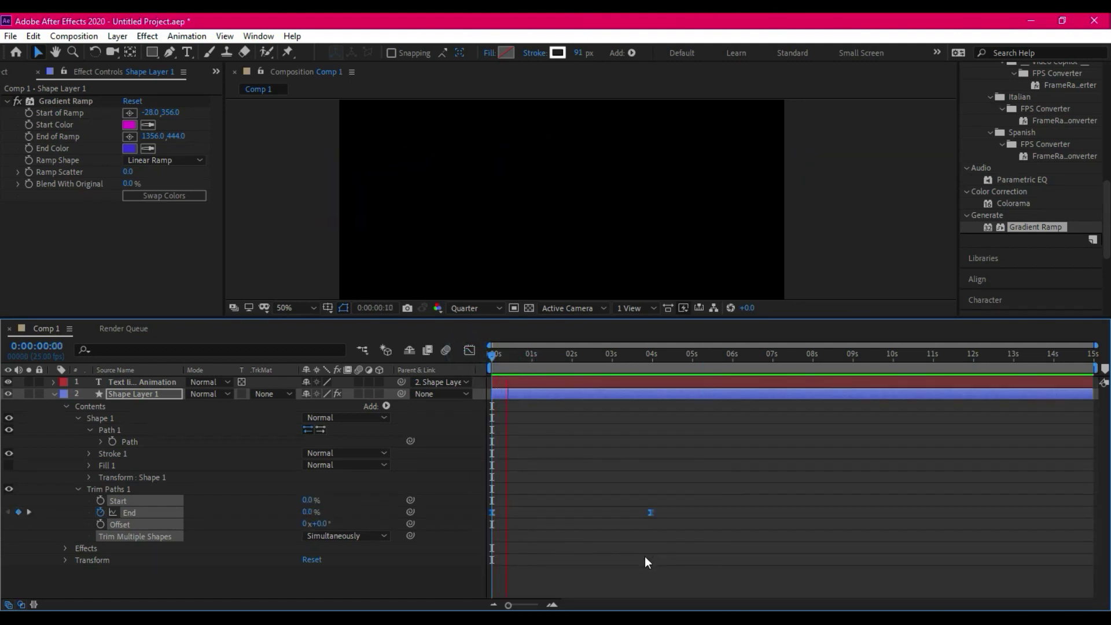